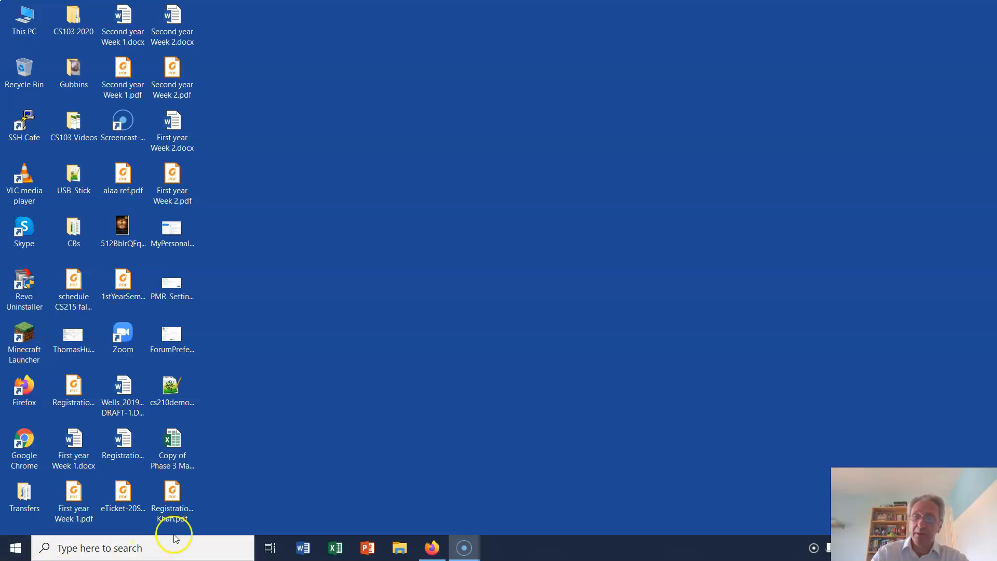
Switch to Firefox and save the CS103 Python Programs.zip attachment from the opened email.
click(431, 548)
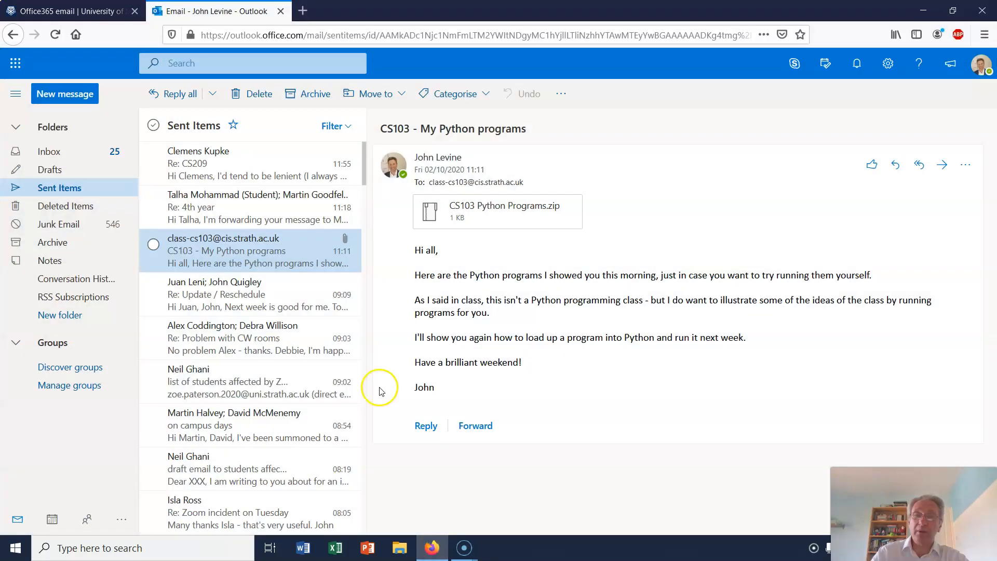
mouse_move(488, 222)
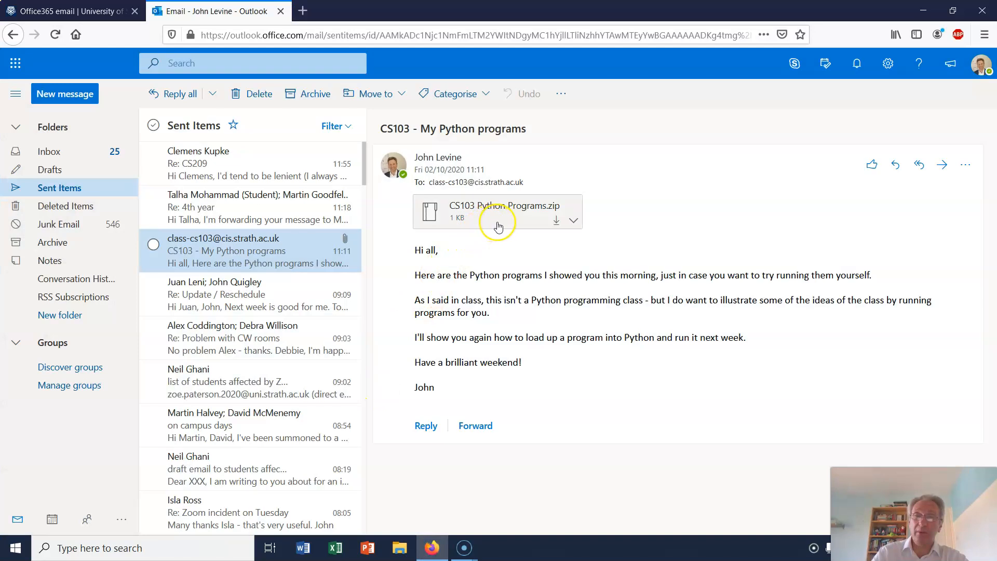
click(556, 222)
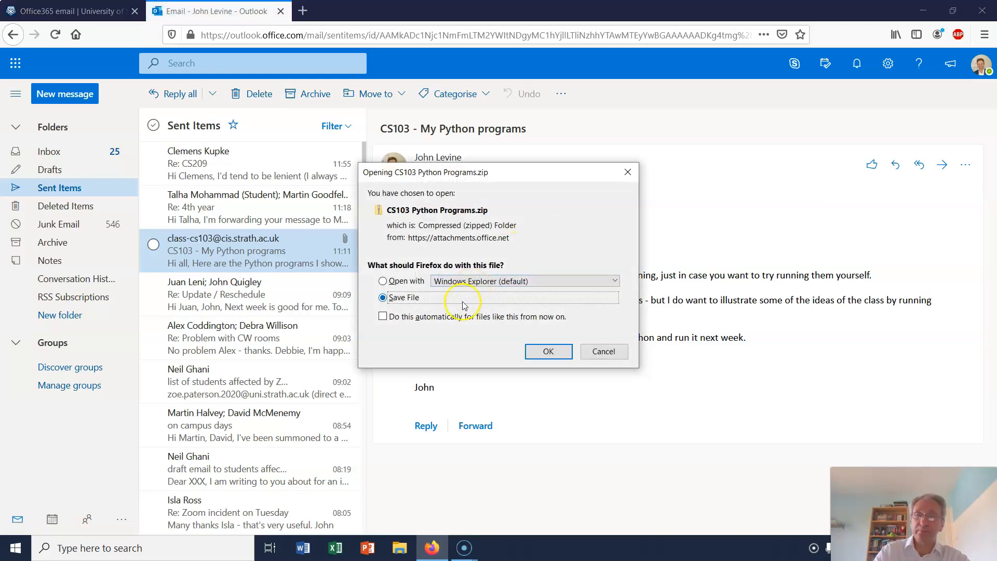
click(535, 352)
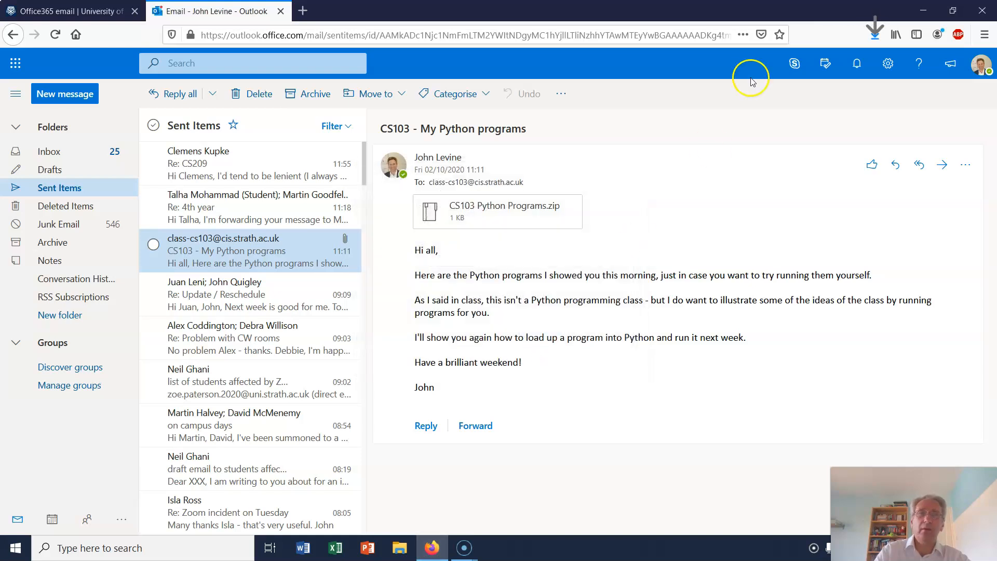
Show the downloaded CS103 Python Programs.zip in its containing folder.
click(875, 35)
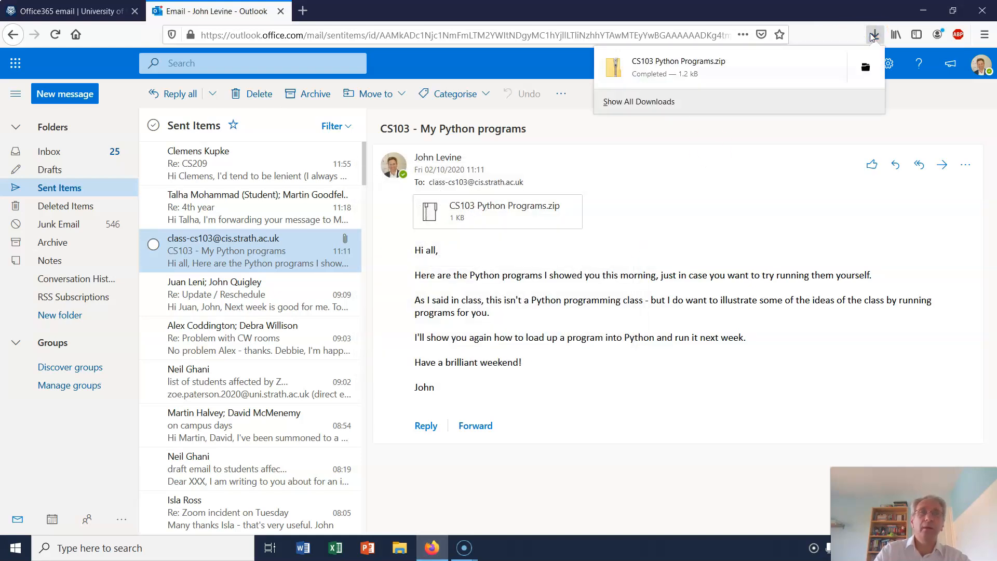
click(729, 65)
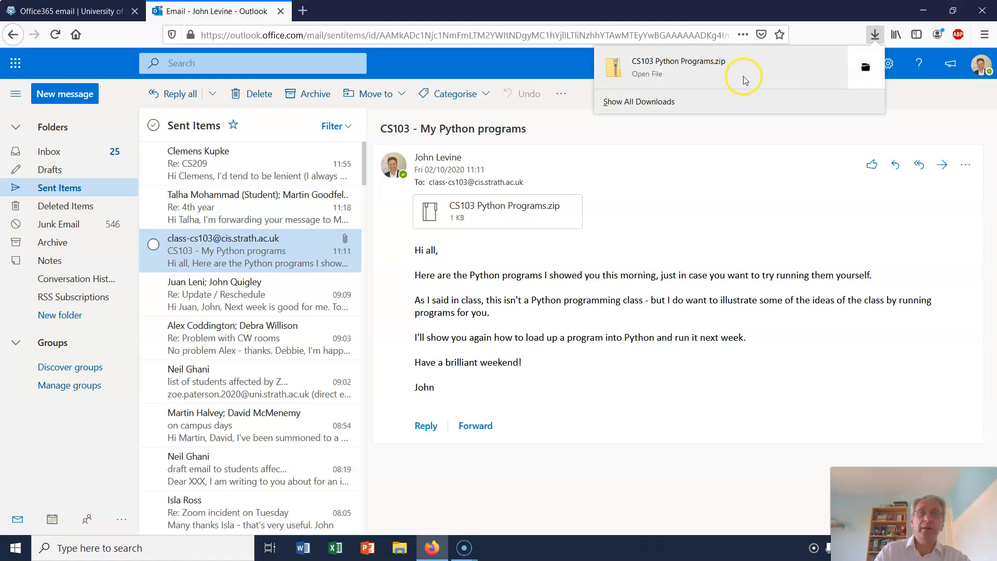
click(866, 67)
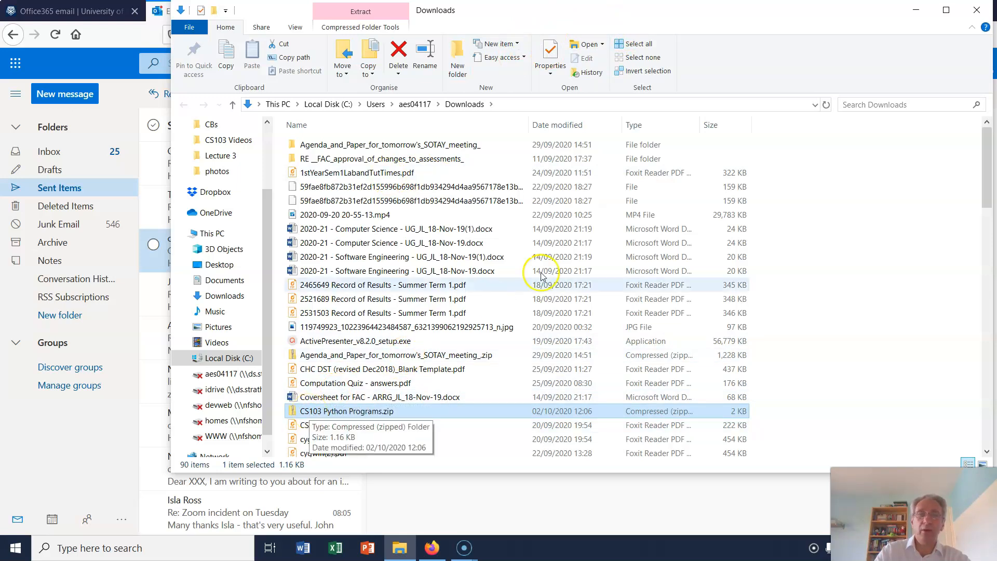
Move CS103 Python Programs.zip from the Downloads folder to the desktop, placing it beside Second year Week 2.docx, with the open windows minimised.
drag(800, 7, 681, 39)
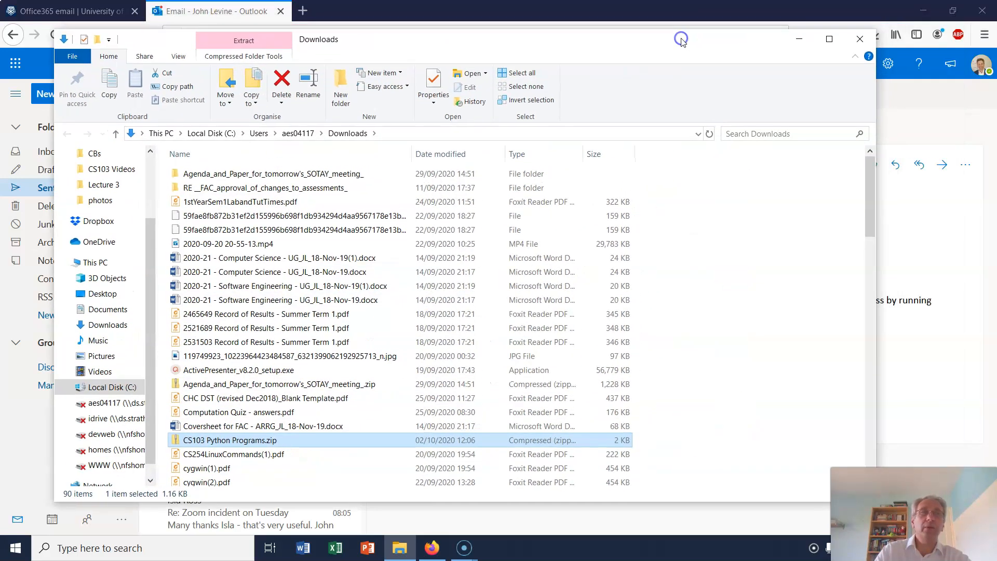
click(921, 13)
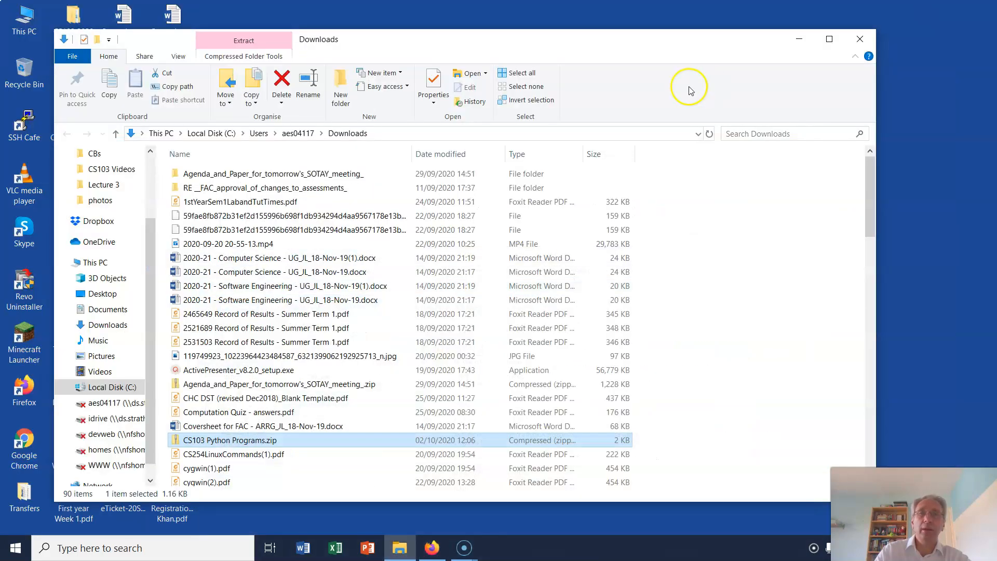
drag(630, 52, 748, 30)
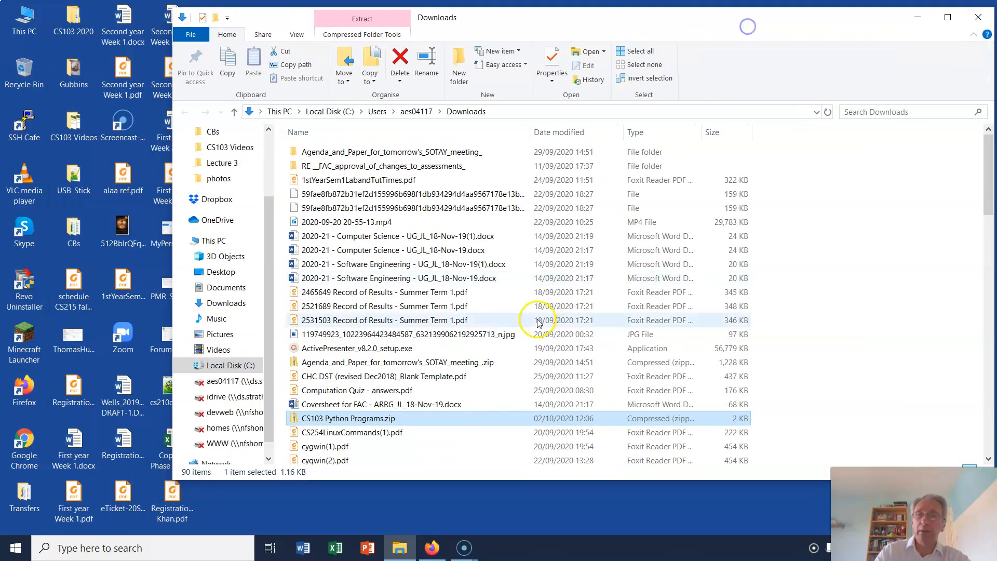
drag(349, 419, 356, 505)
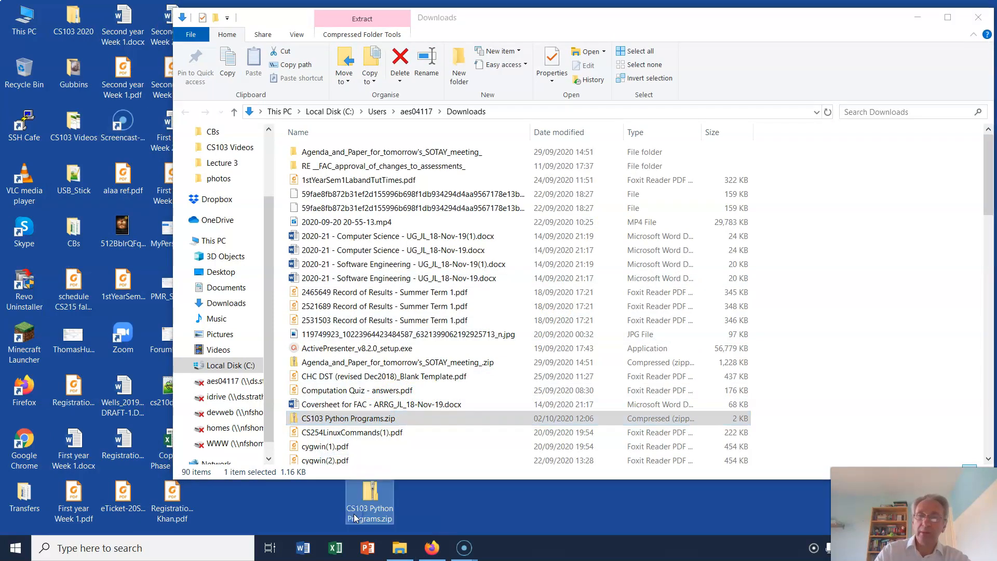
click(917, 17)
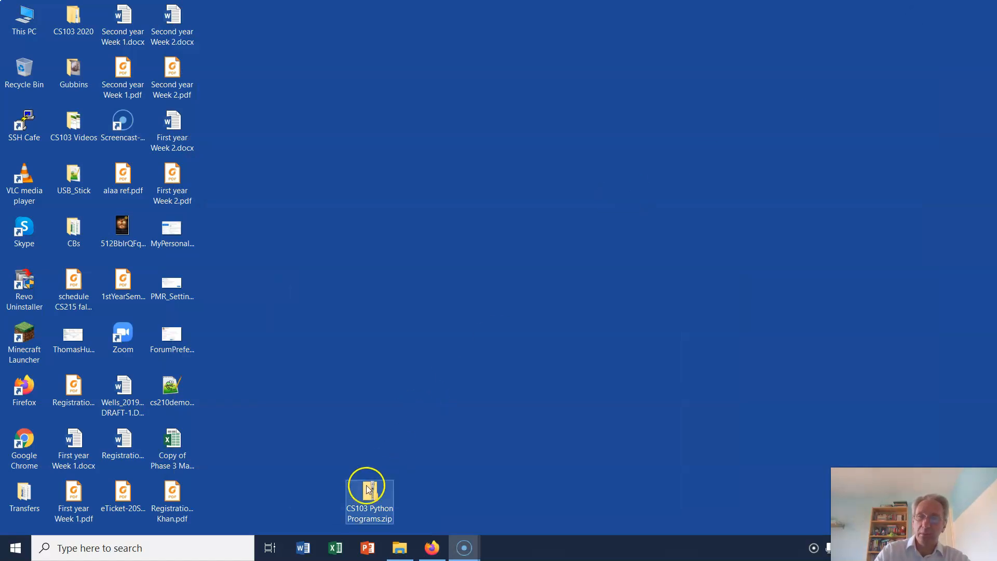
drag(224, 23, 225, 24)
click(219, 20)
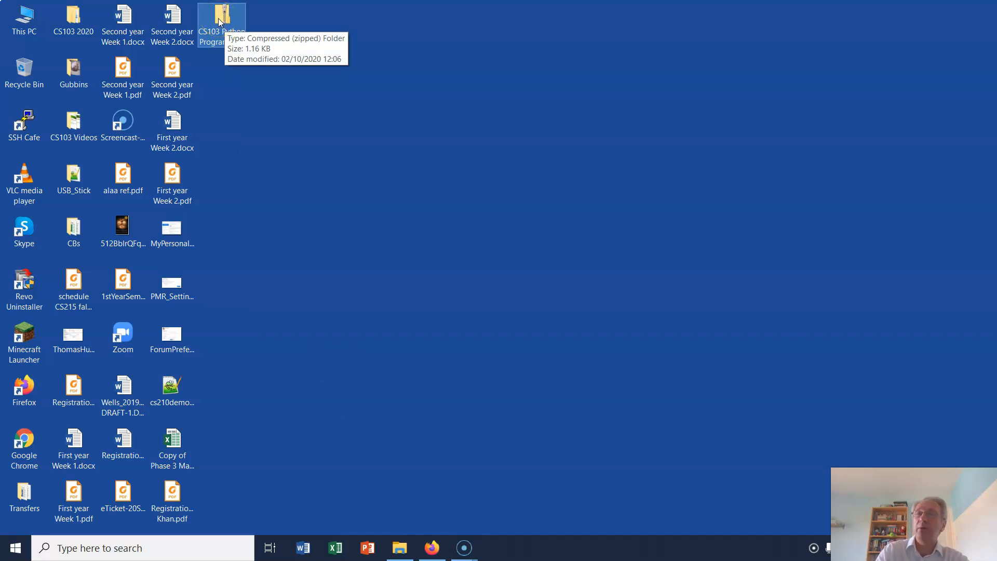
Extract CS103 Python Programs.zip into the CS103 Python Programs folder on the desktop, showing the extracted files when complete.
right_click(220, 21)
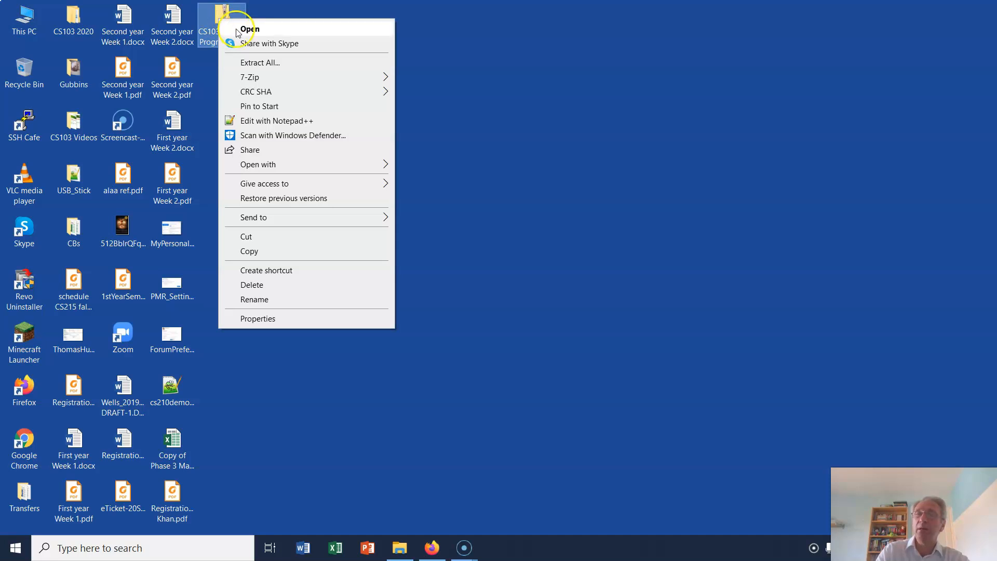
click(265, 62)
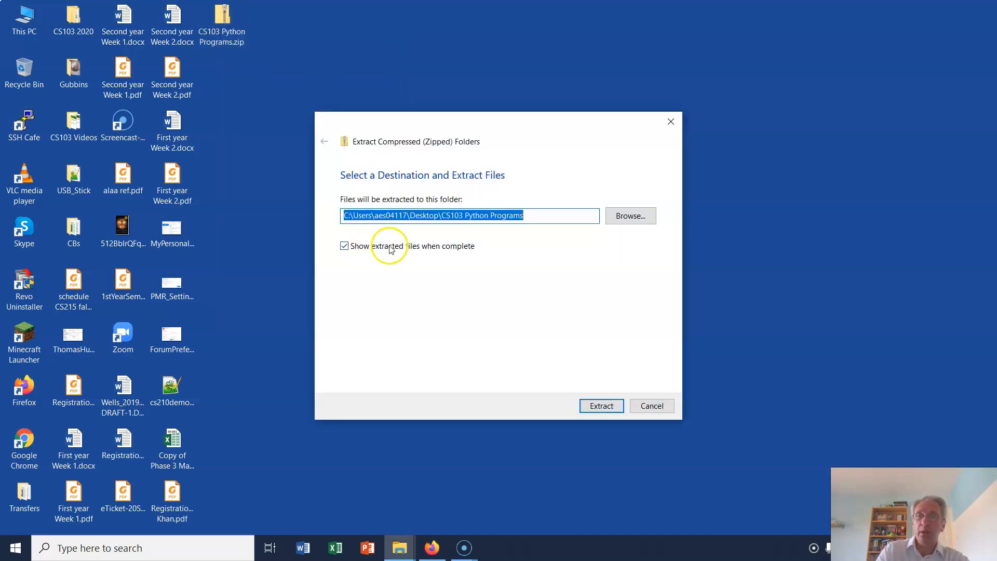
click(592, 411)
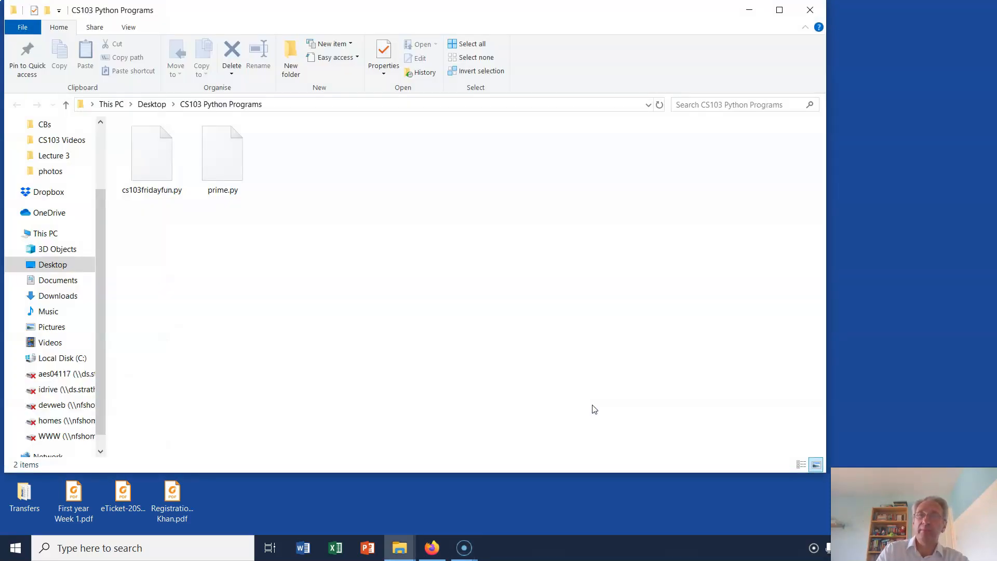
click(150, 162)
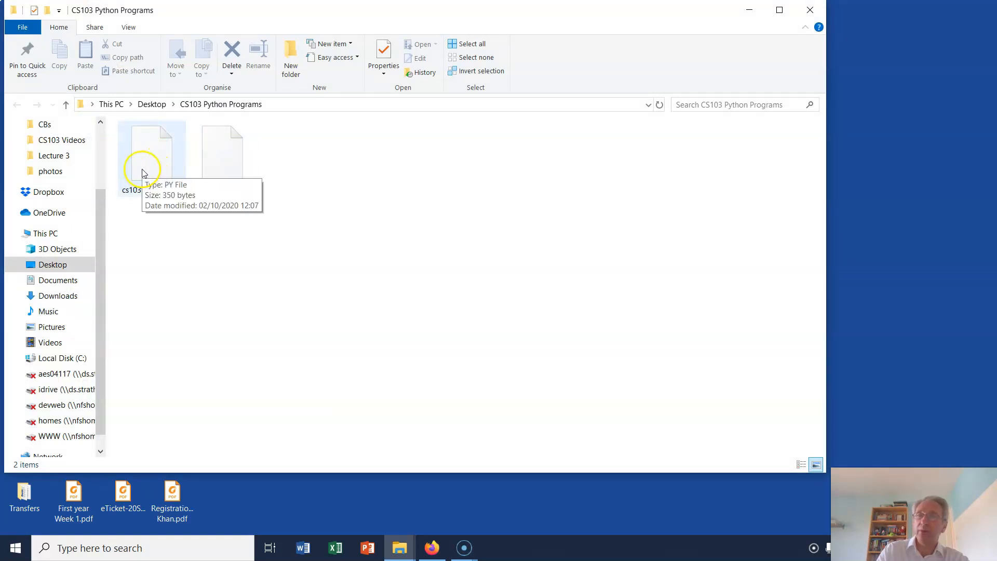
click(229, 175)
click(147, 158)
click(225, 159)
click(145, 158)
click(212, 168)
click(156, 164)
click(218, 166)
click(146, 166)
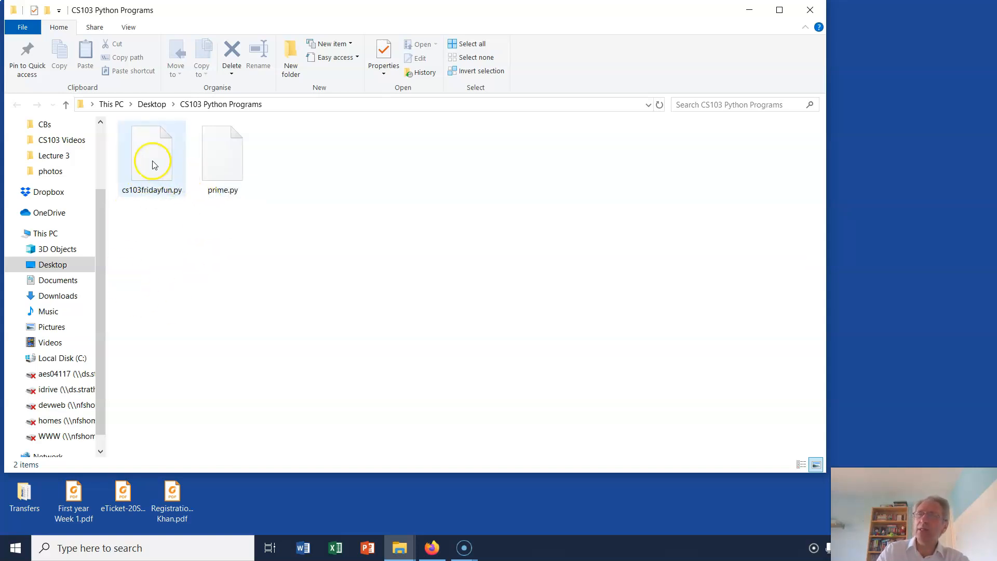
Open cs103fridayfun.py for editing in Notepad++.
right_click(154, 165)
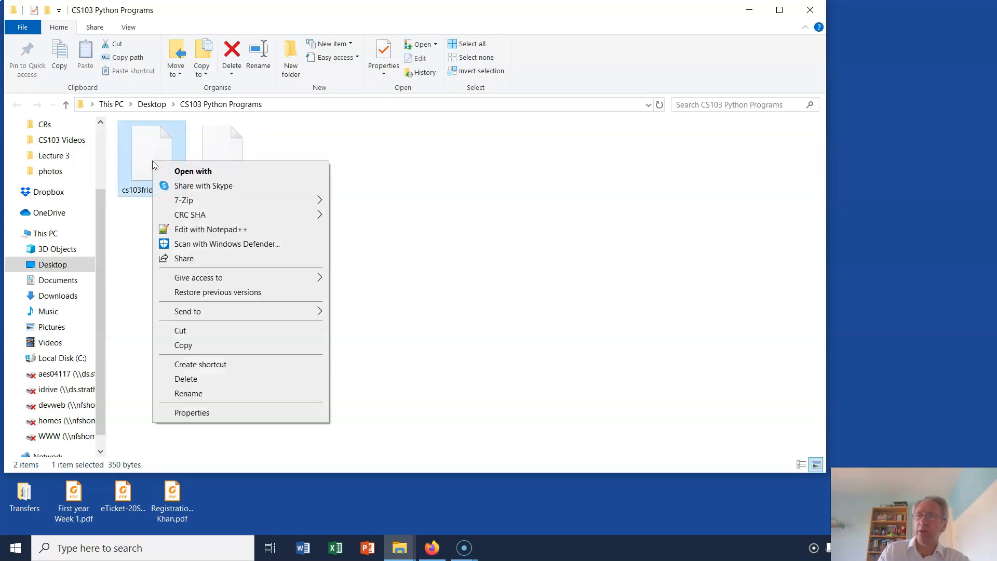
click(191, 215)
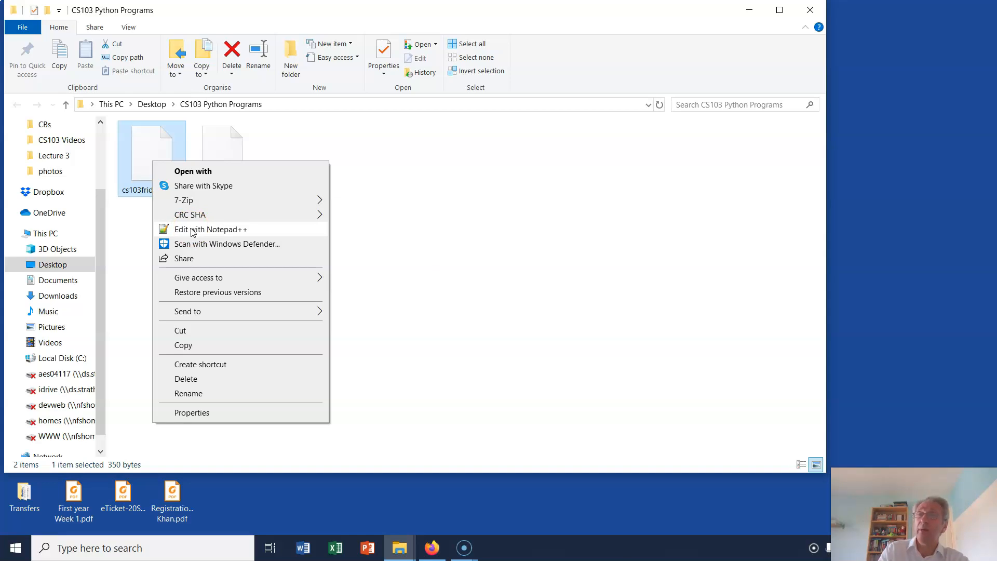
click(193, 230)
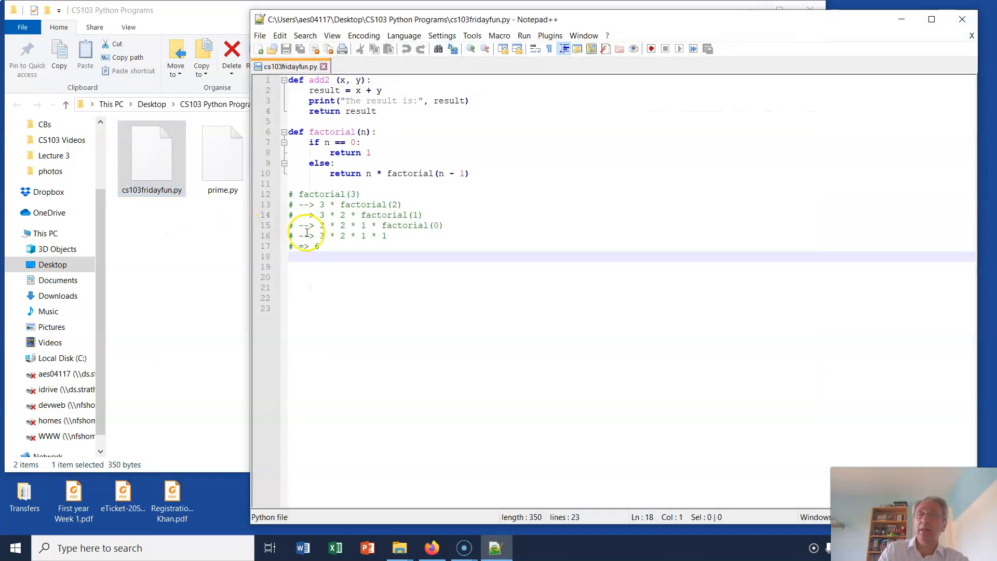
Delete the surplus blank lines at the end of the code, leaving only line 18 empty.
click(300, 309)
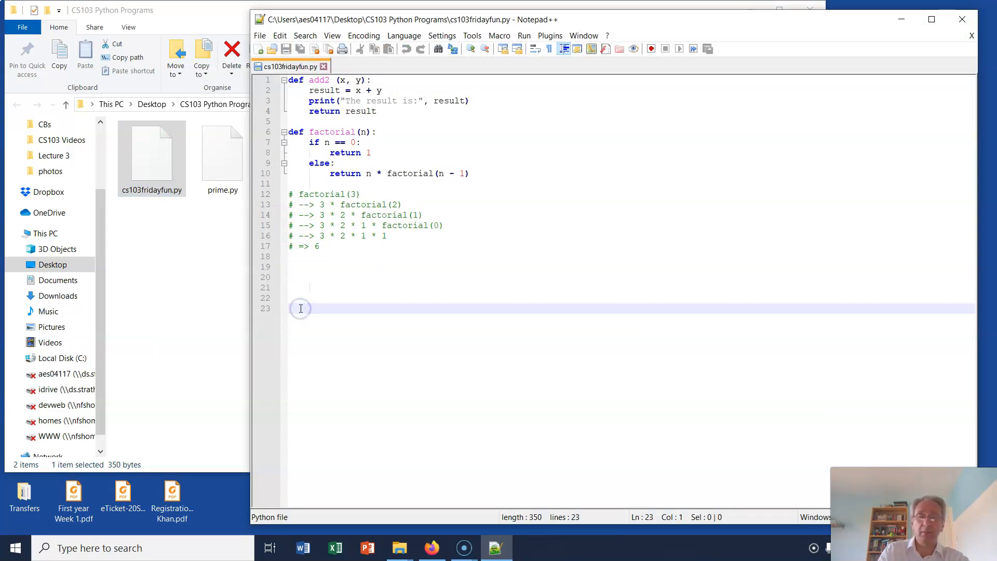
key(BackSpace)
key(BackSpace)
key(BackSpace)
key(BackSpace)
key(BackSpace)
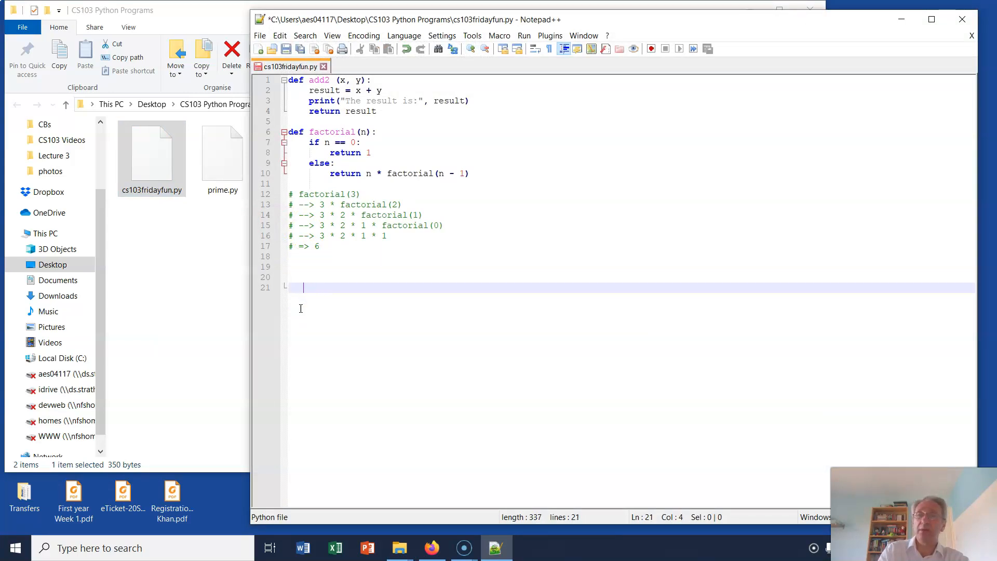
key(BackSpace)
key(BackSpace)
key(BackSpace)
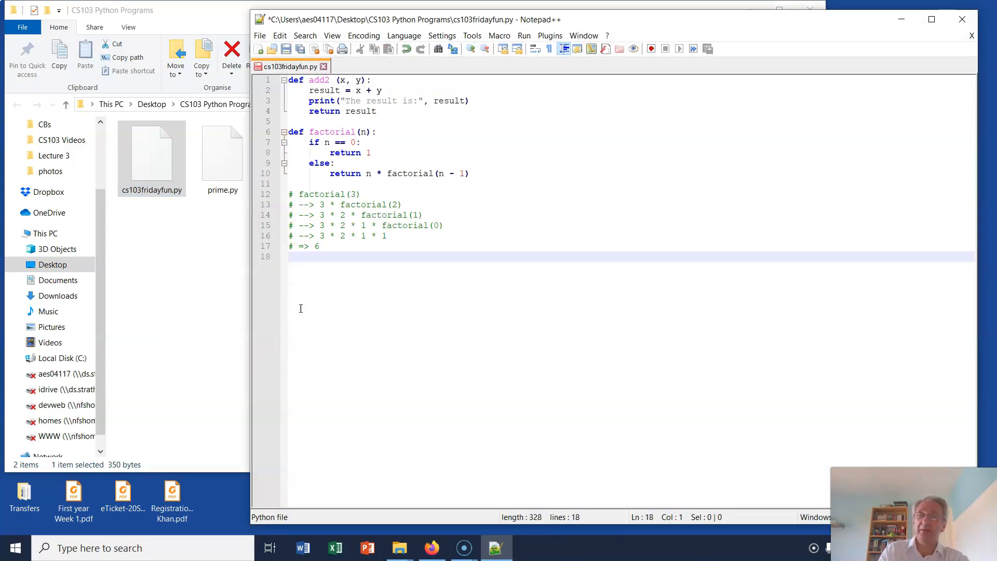
Look through the add2 and factorial functions and the factorial(3) comments, going up to the start and back down.
key(Up)
key(Up)
key(Up)
key(Up)
key(Up)
key(Up)
key(Up)
key(Up)
key(Up)
key(Up)
key(Up)
key(Up)
key(Up)
key(Up)
key(Up)
key(Up)
key(Up)
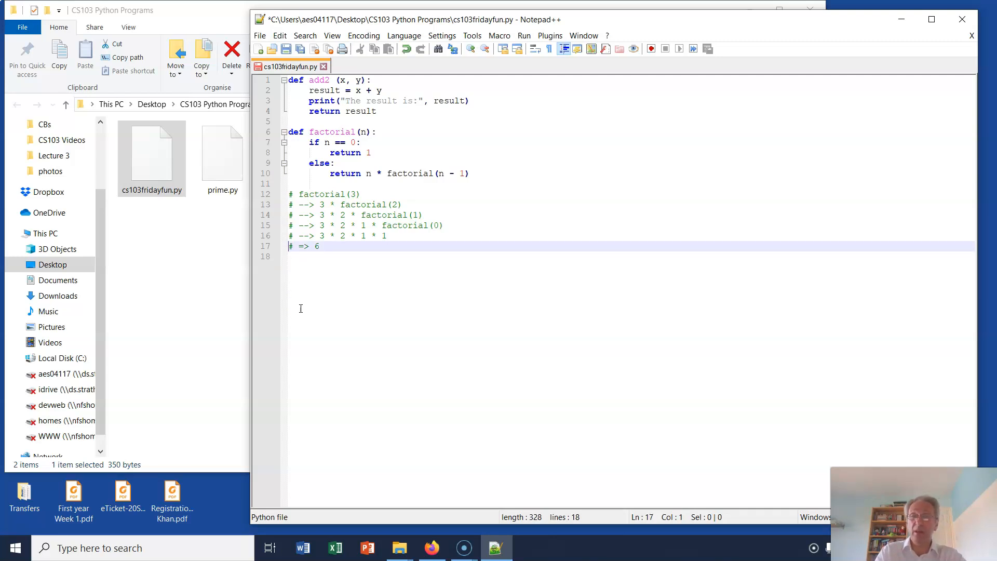
key(Down)
key(Down)
key(Down)
key(Down)
key(Down)
key(Down)
key(Down)
key(Down)
key(Down)
key(Down)
key(Down)
key(Down)
key(Down)
key(Down)
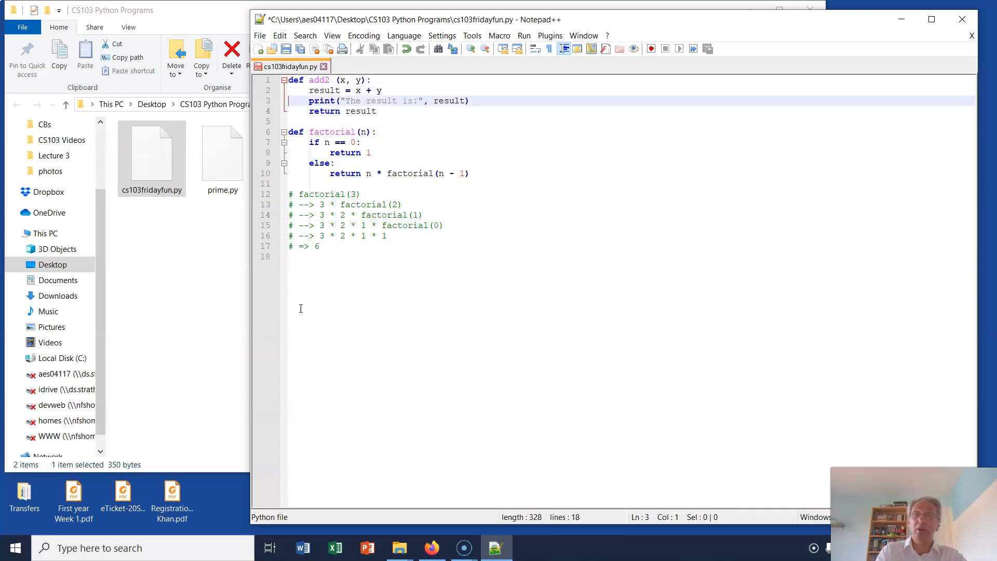
key(Down)
key(Down)
key(Down)
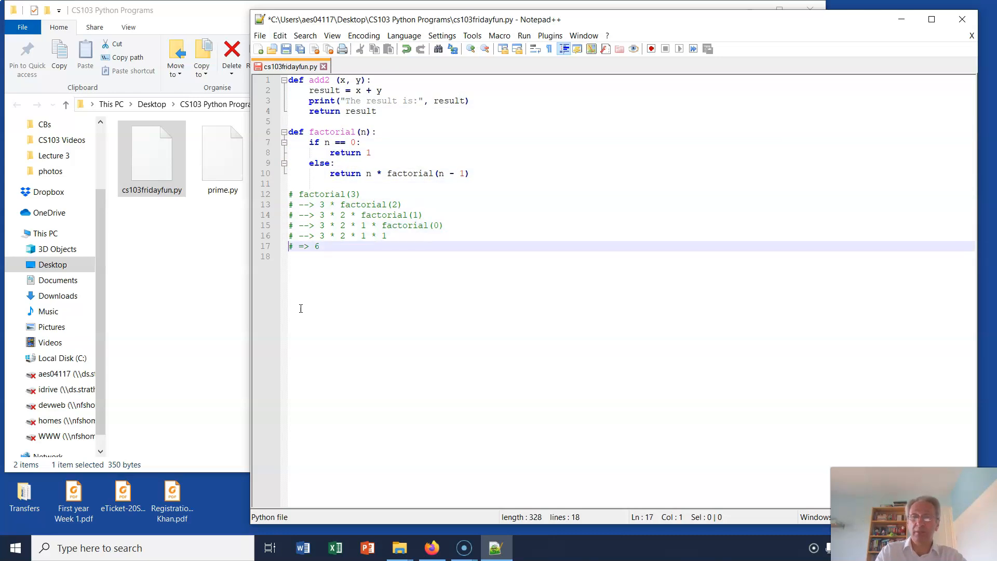
Save cs103fridayfun.py, and close the editor and the CS103 Python Programs folder window.
click(260, 35)
click(278, 125)
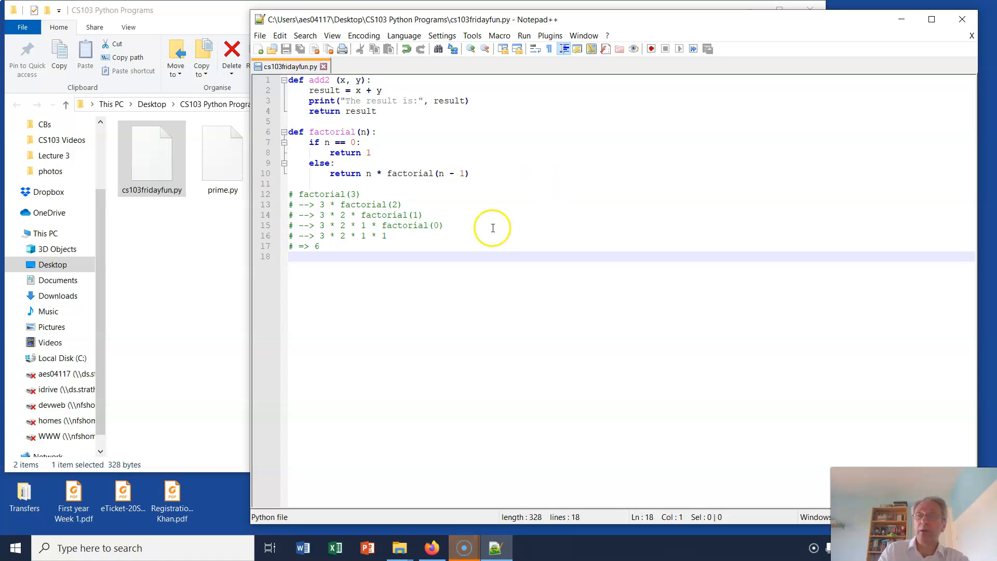
click(958, 26)
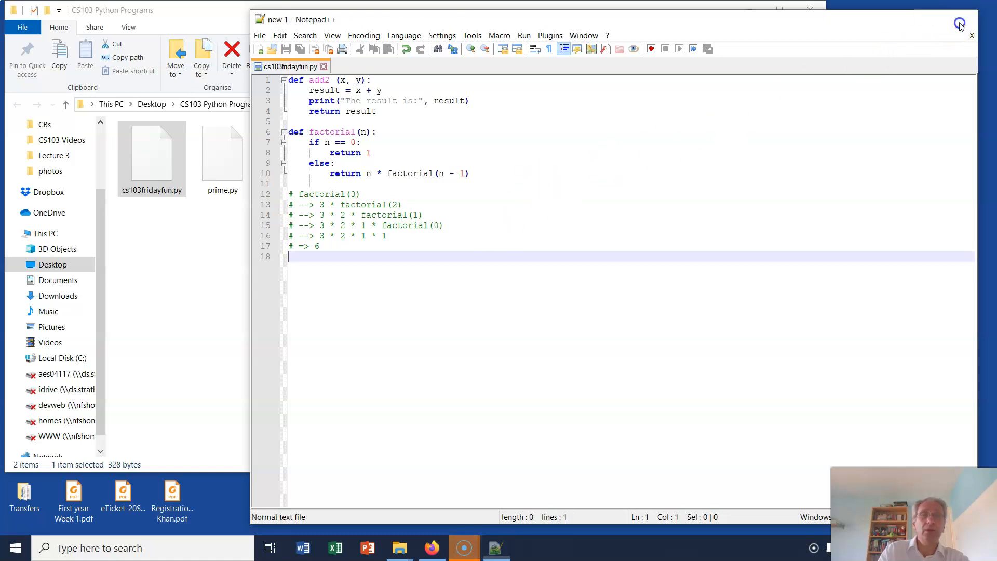
click(812, 13)
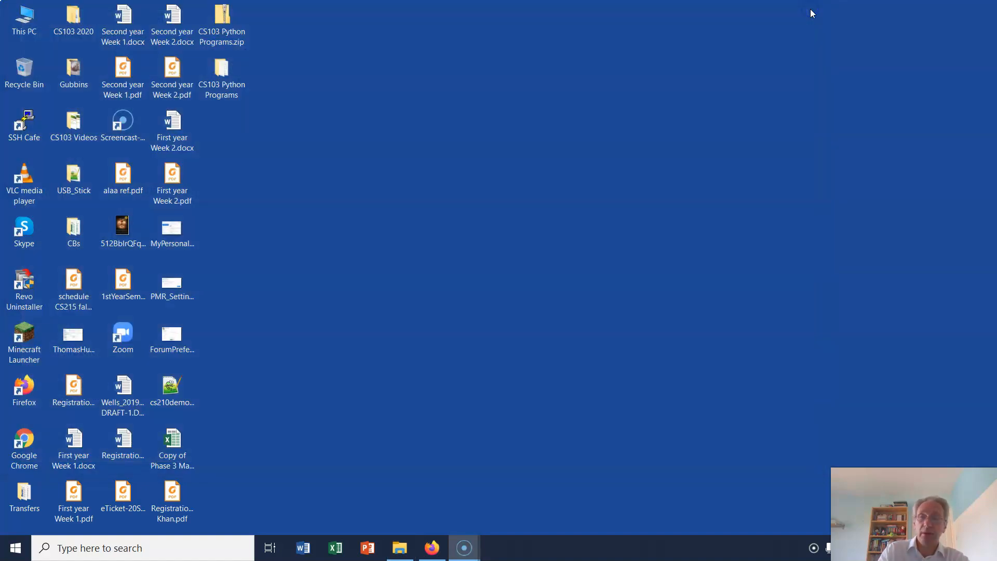
Switch to Firefox and search the web for "download python" in a new tab.
click(431, 547)
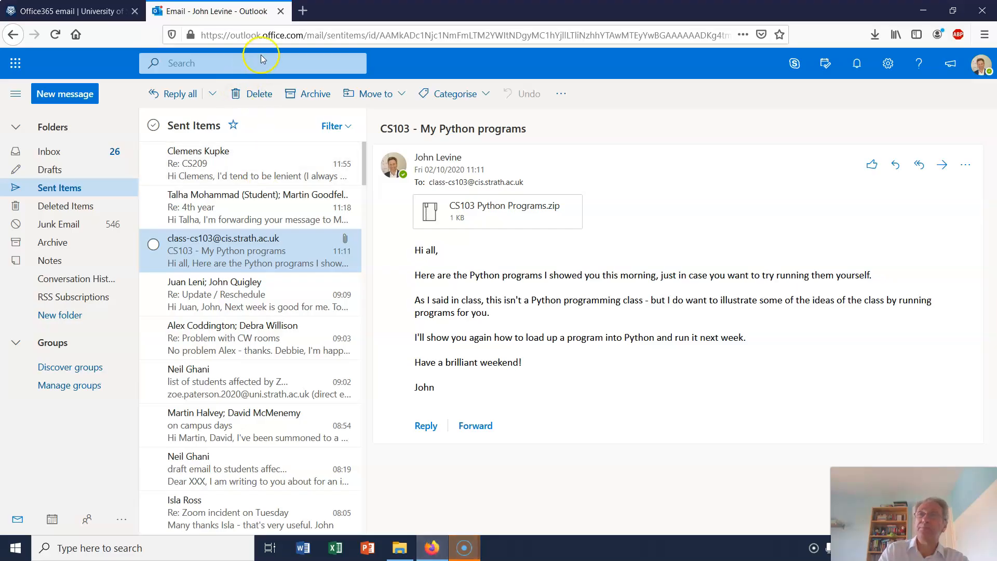
click(303, 11)
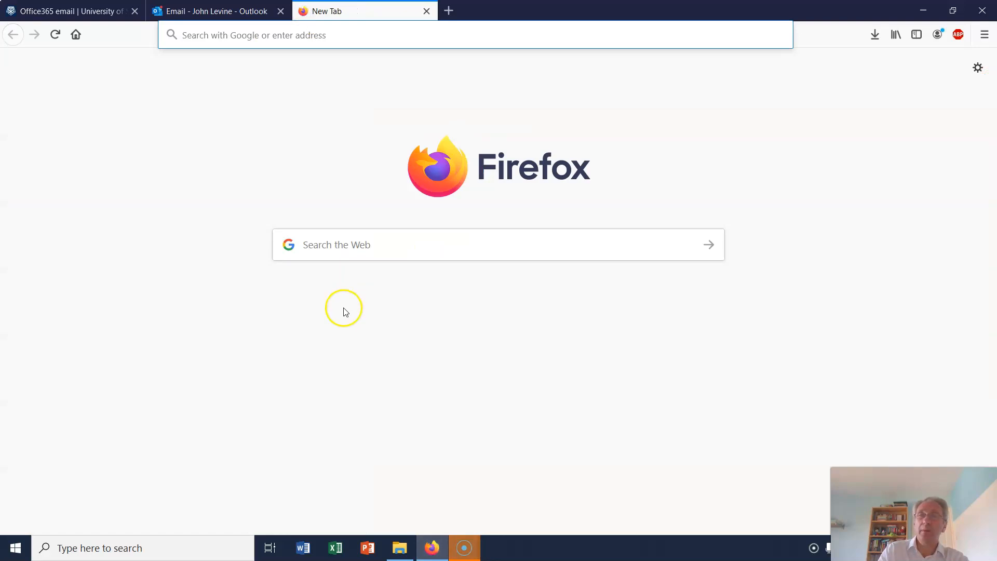
click(319, 246)
text(d)
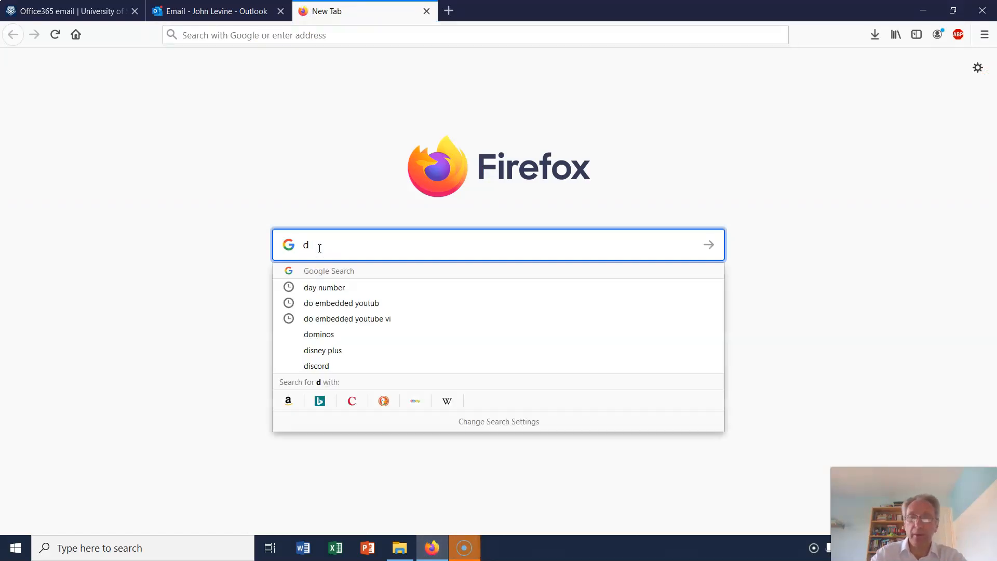
text(ownl)
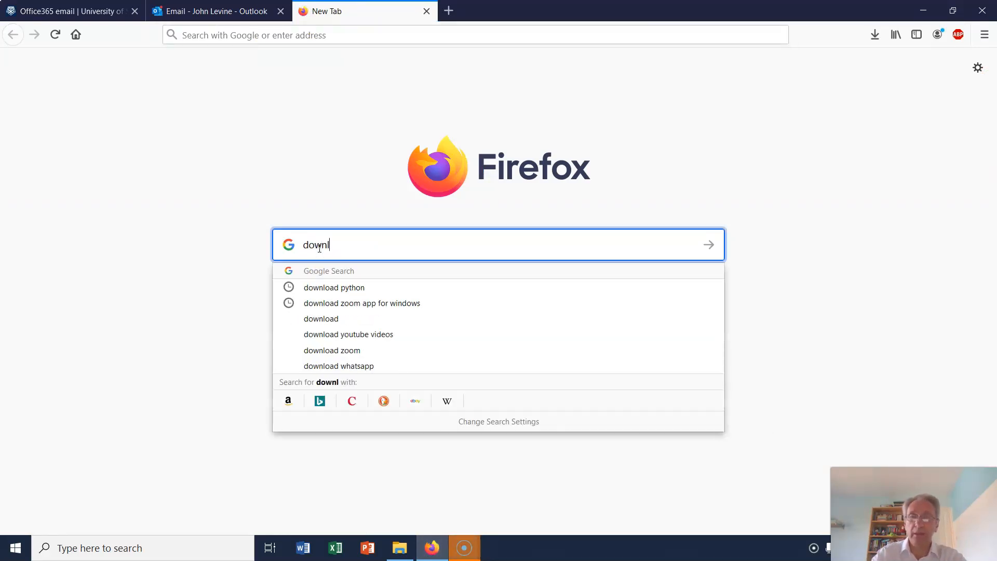
text(oad python)
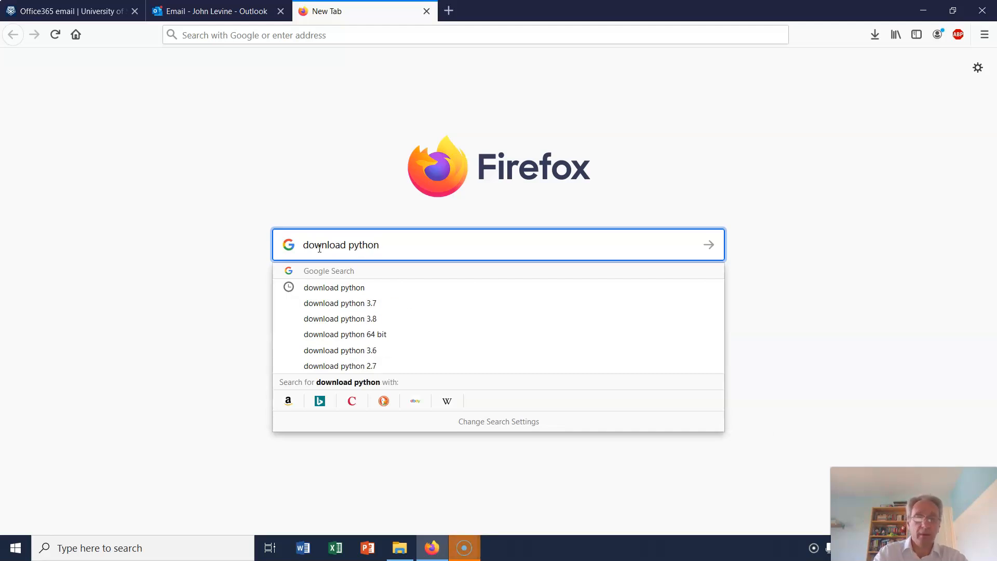
key(Return)
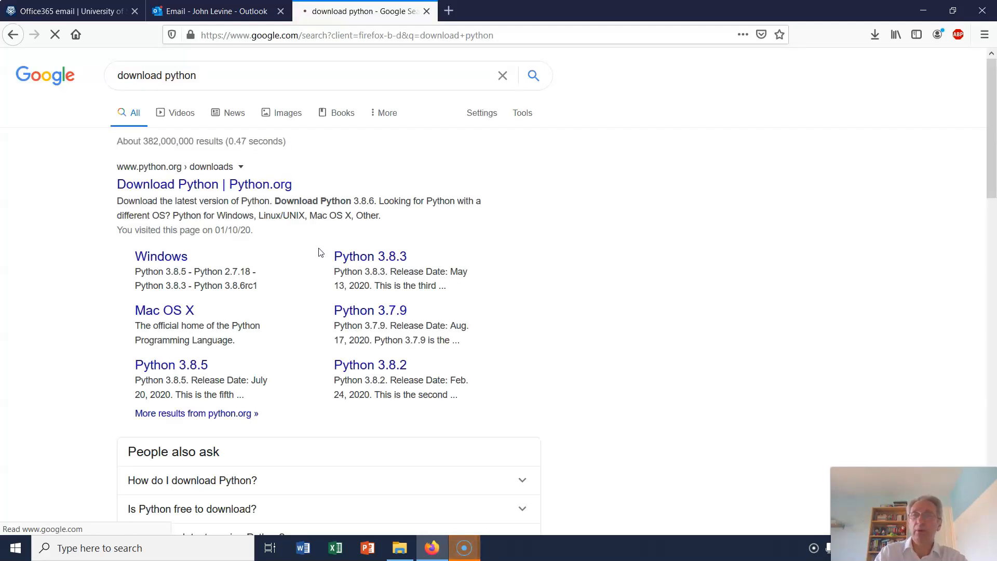
Open the Python.org download page from the results and save the Python 3.8.6 installer for Windows.
click(170, 186)
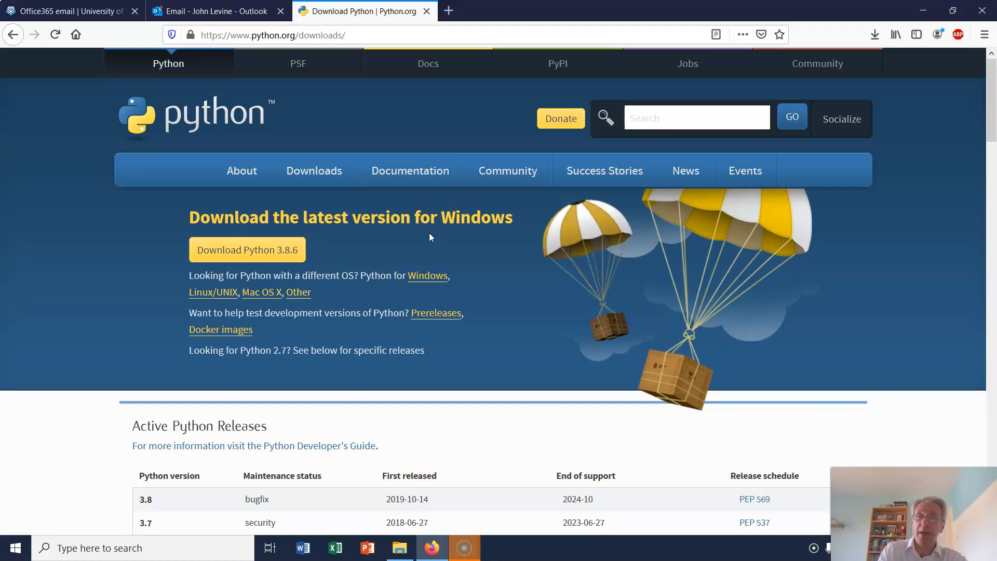
click(477, 229)
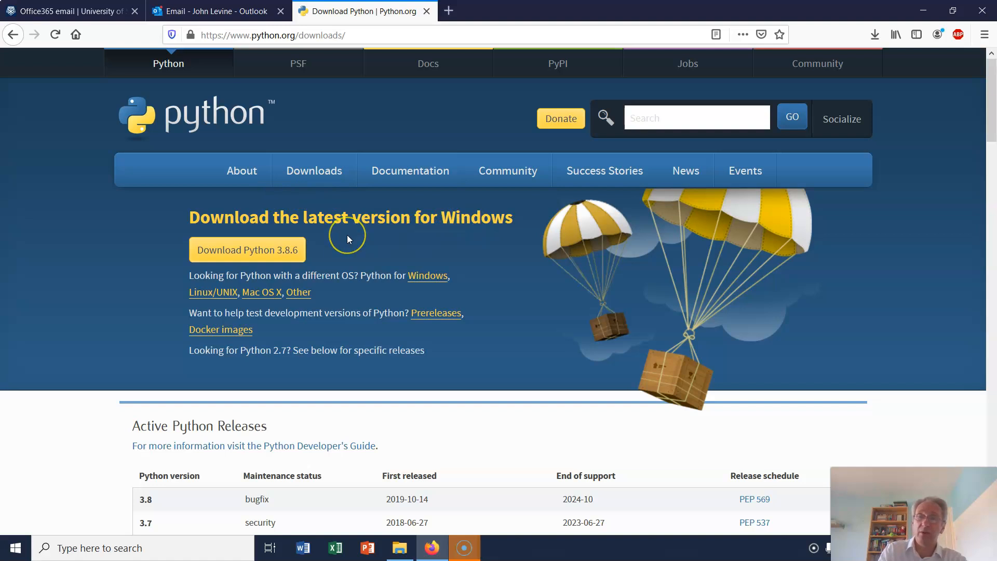
click(218, 254)
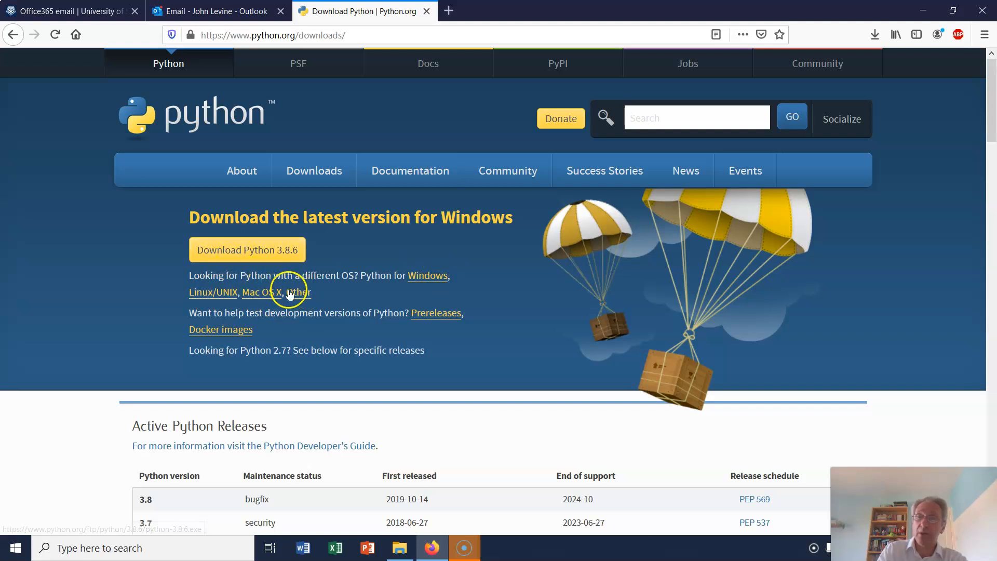
click(225, 253)
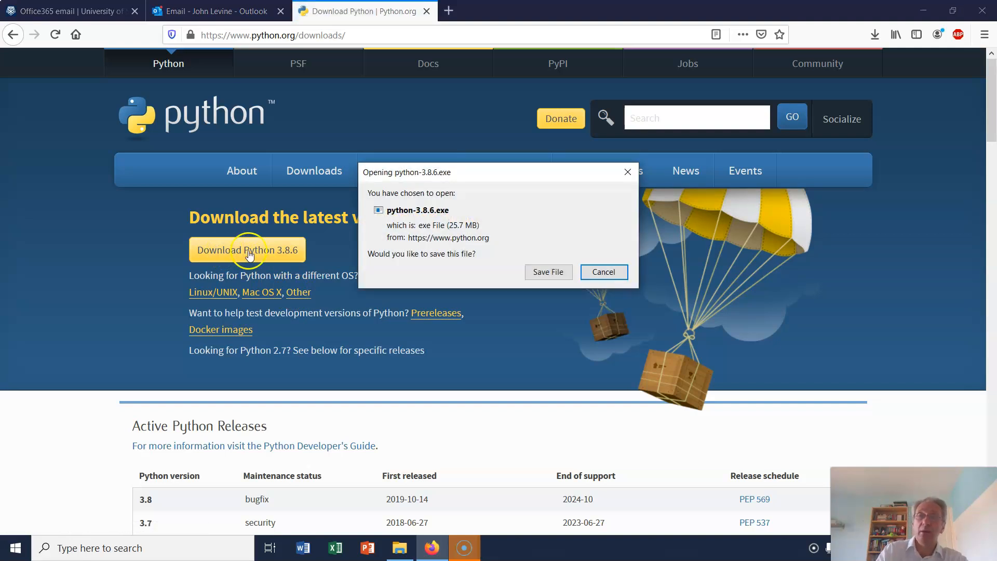
click(539, 272)
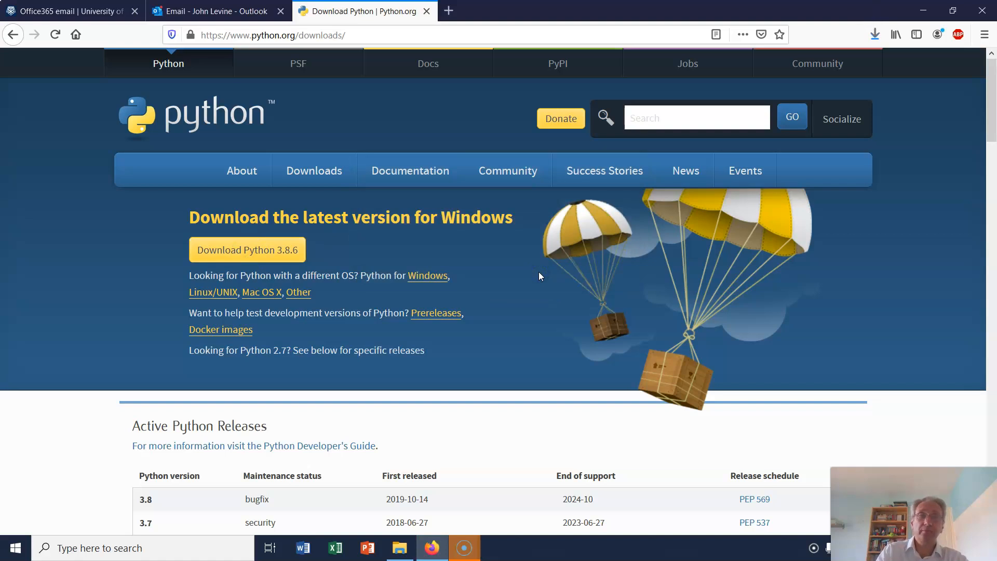
Run the downloaded python-3.8.6.exe, install Python with the default settings, and close the setup window.
click(875, 36)
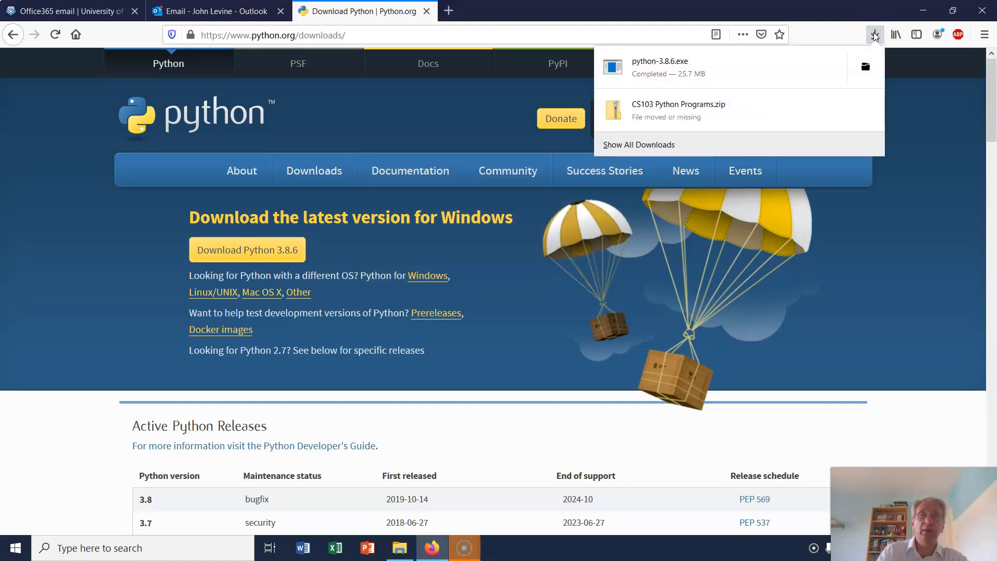
click(668, 65)
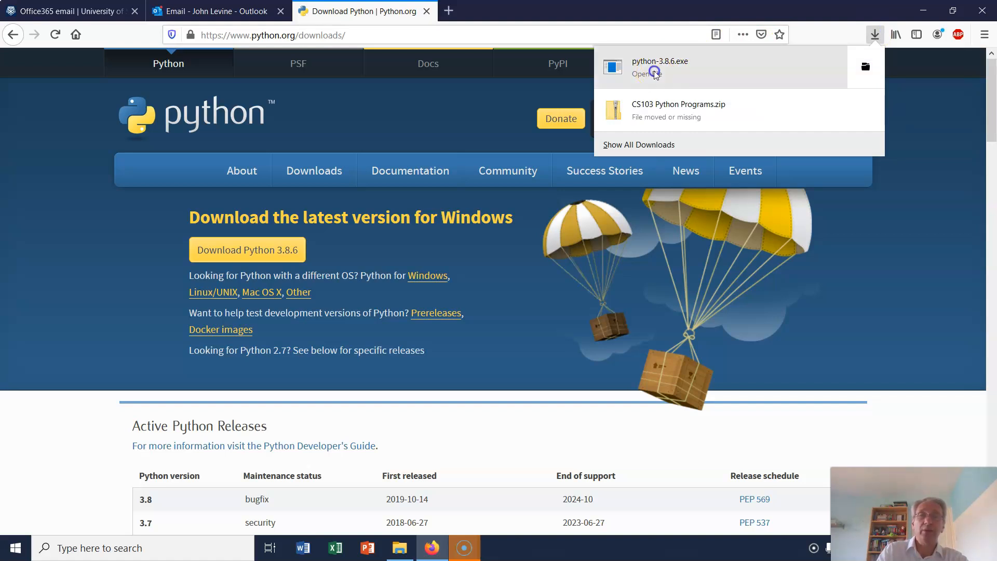
click(657, 74)
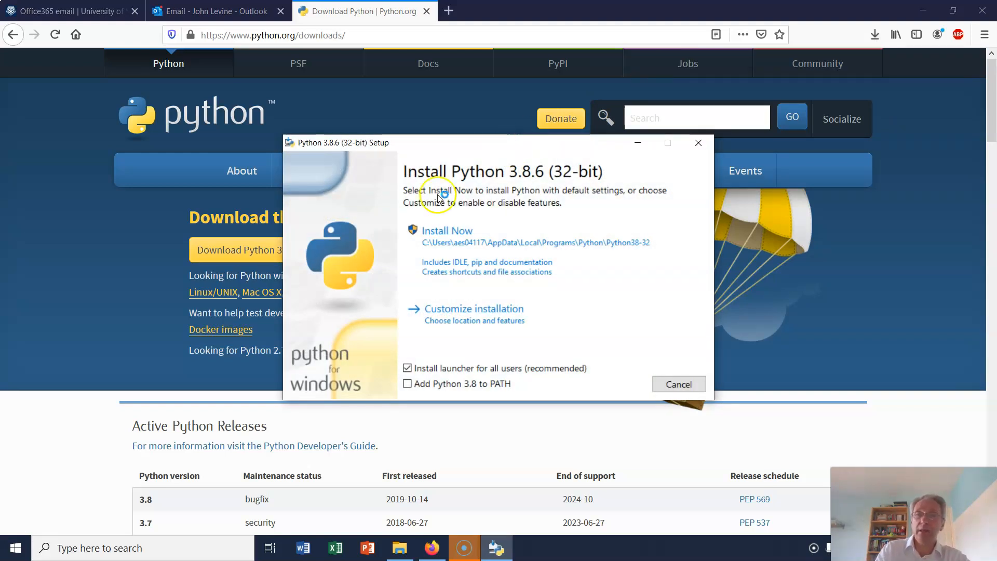
click(447, 235)
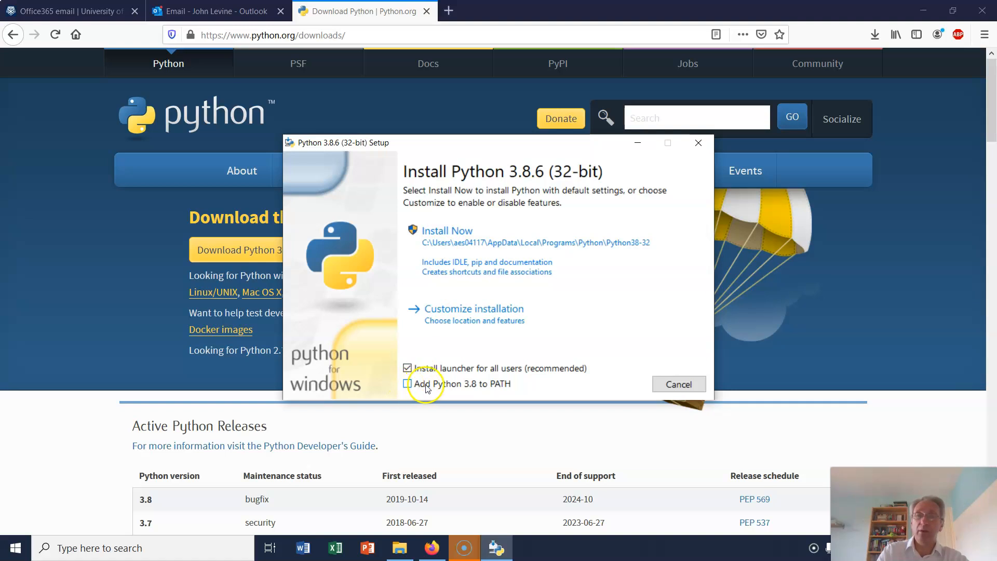
click(445, 239)
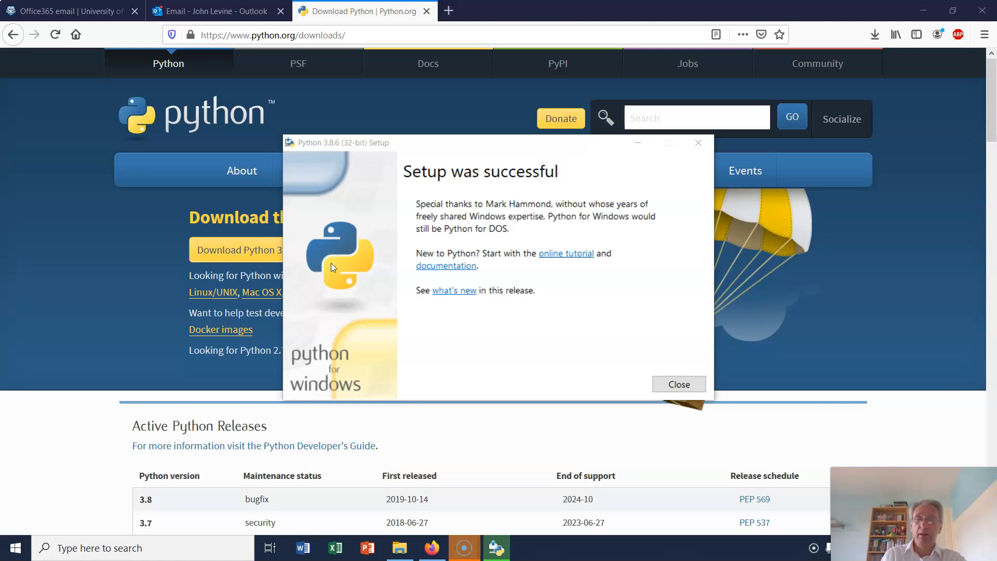
click(679, 384)
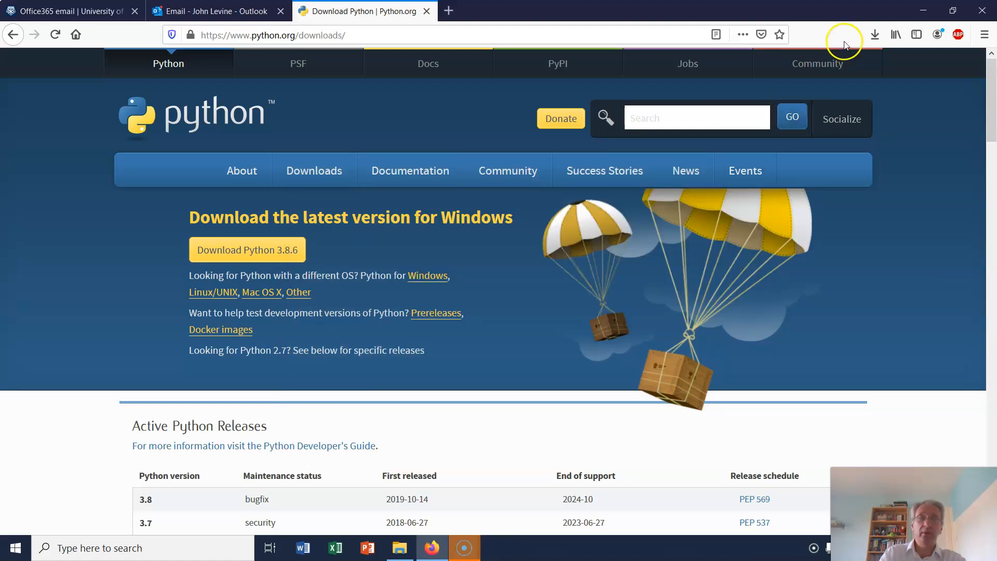
Minimise the browser, open the CS103 Python Programs folder on the desktop, and show its files as large icons.
click(921, 11)
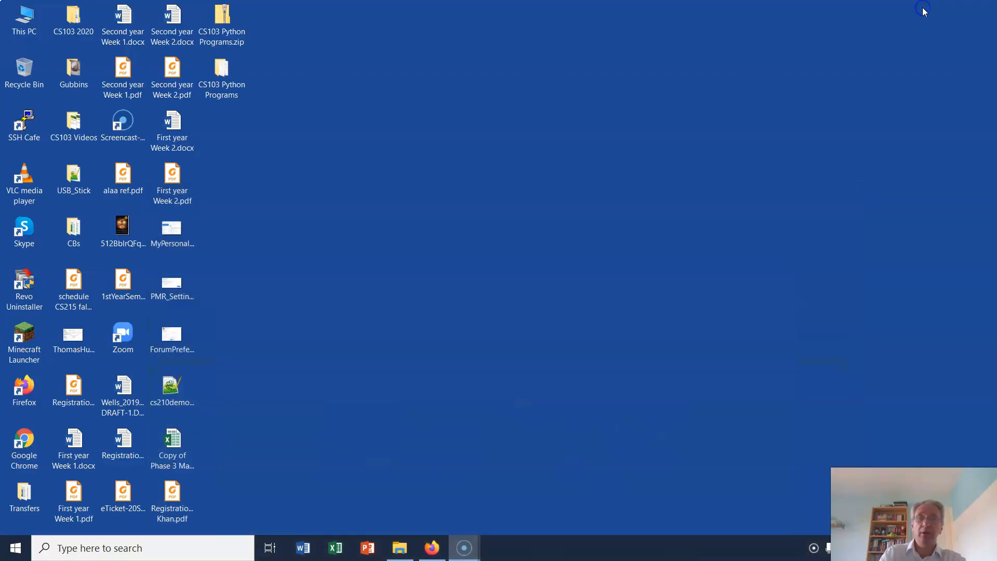
double_click(226, 70)
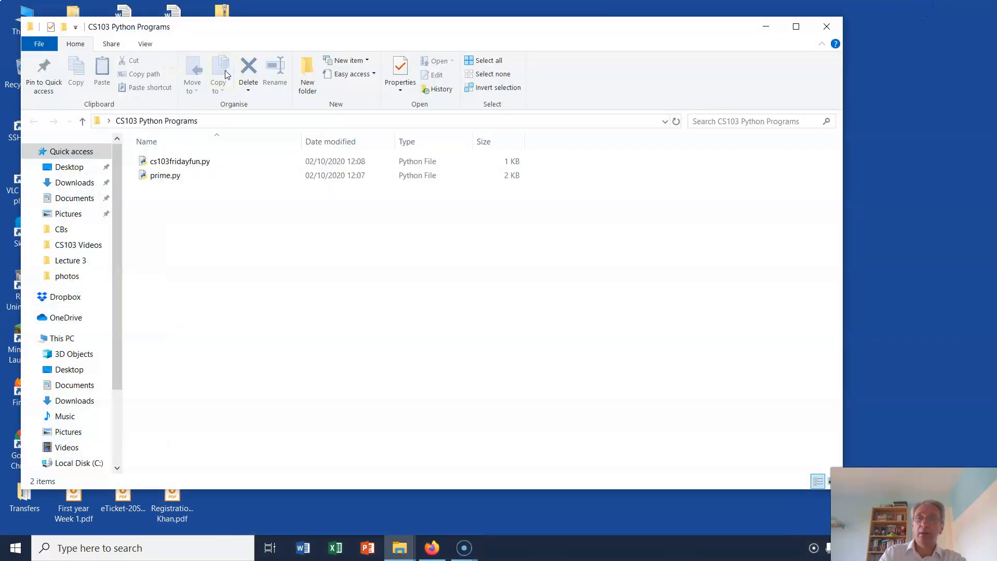
click(146, 44)
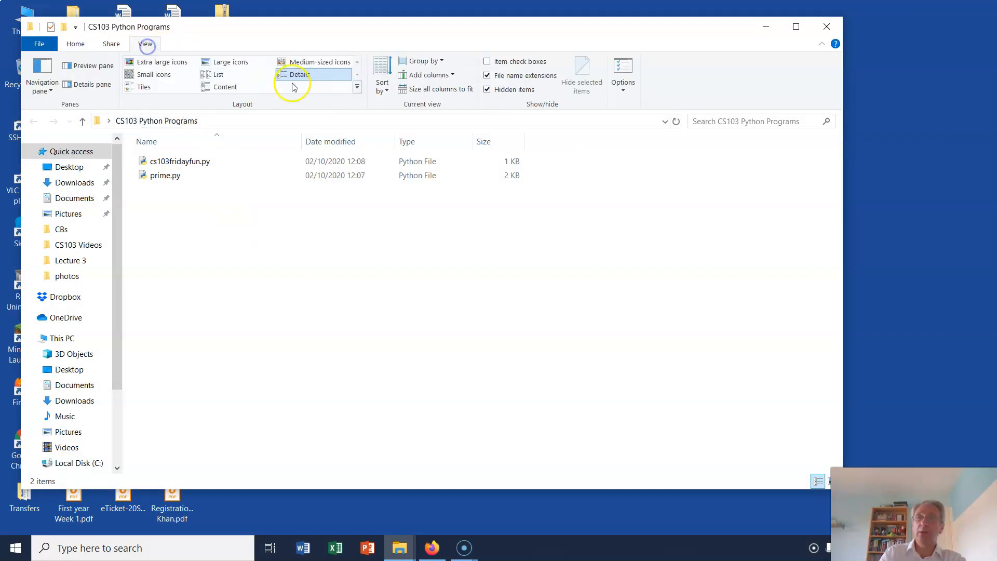
click(229, 63)
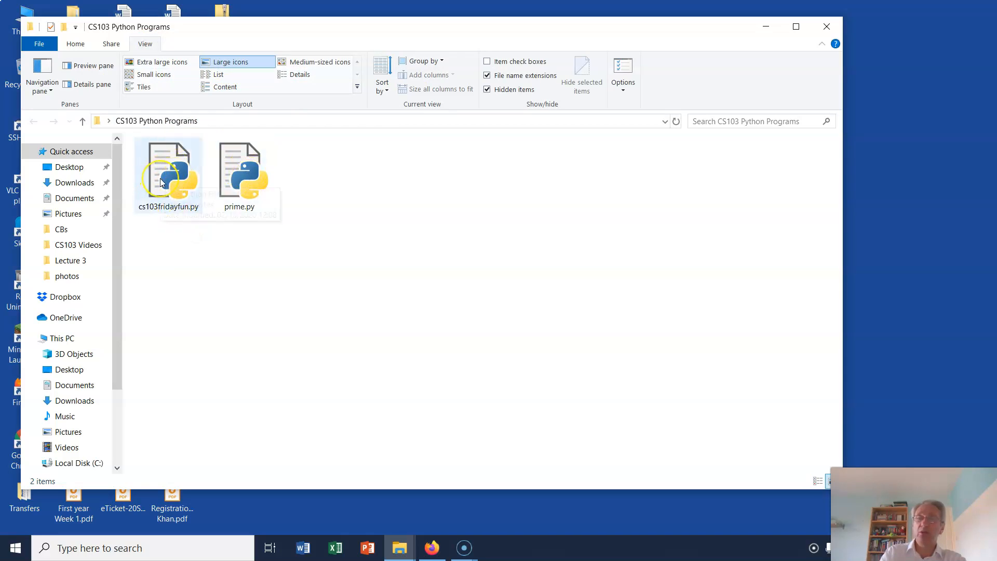
Open cs103fridayfun.py for editing with IDLE 3.8 (32-bit).
click(267, 196)
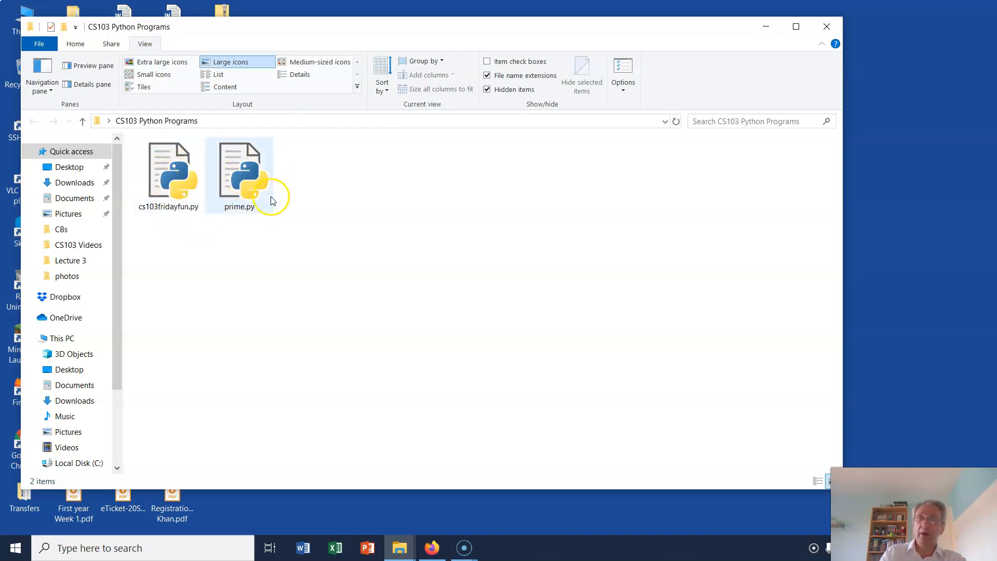
click(152, 160)
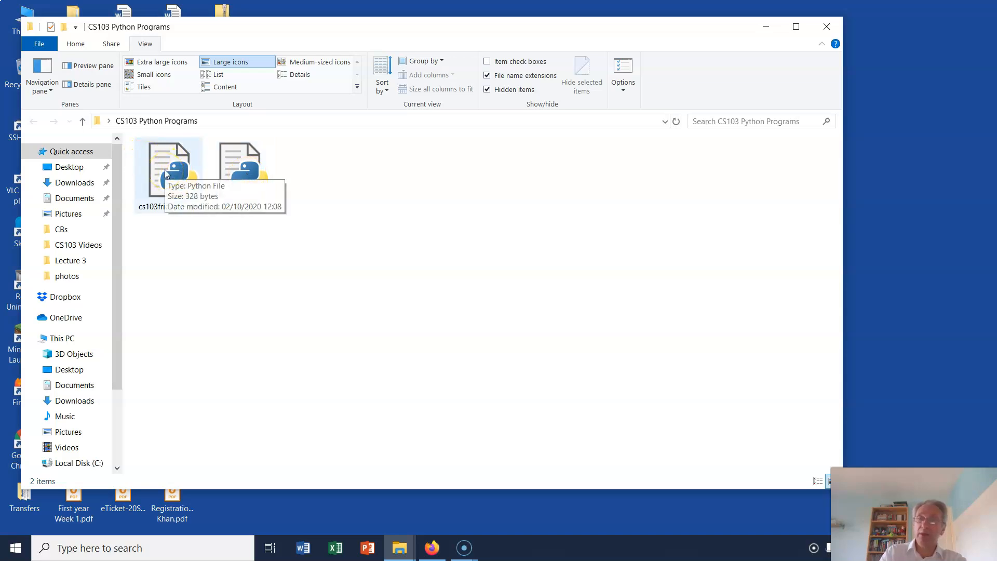
right_click(165, 172)
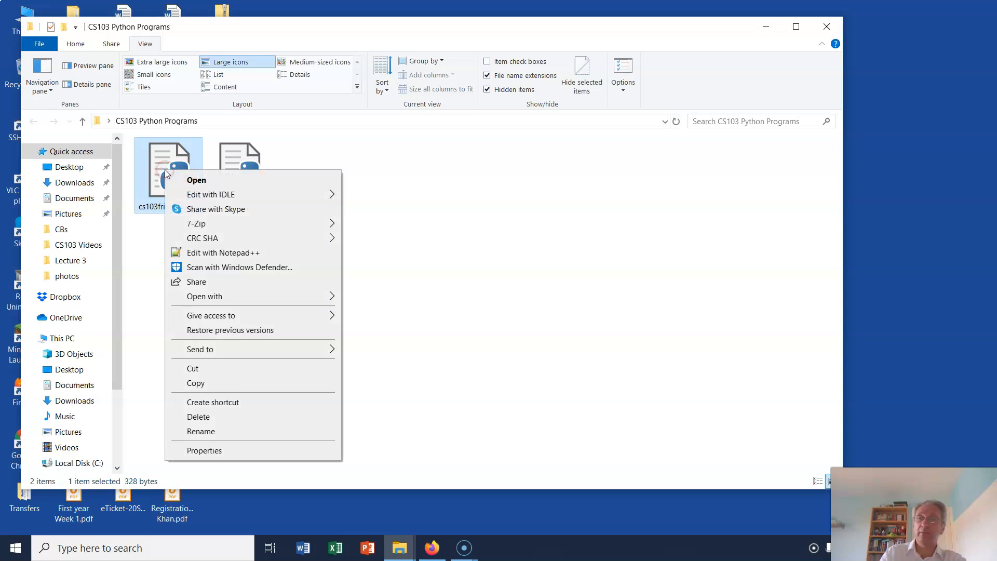
click(202, 185)
mouse_move(204, 195)
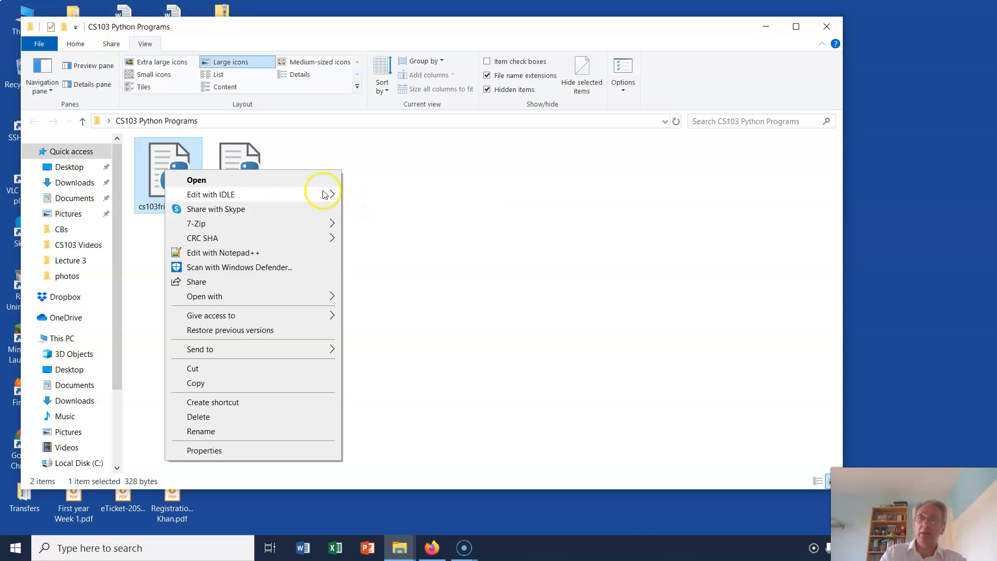
mouse_move(330, 195)
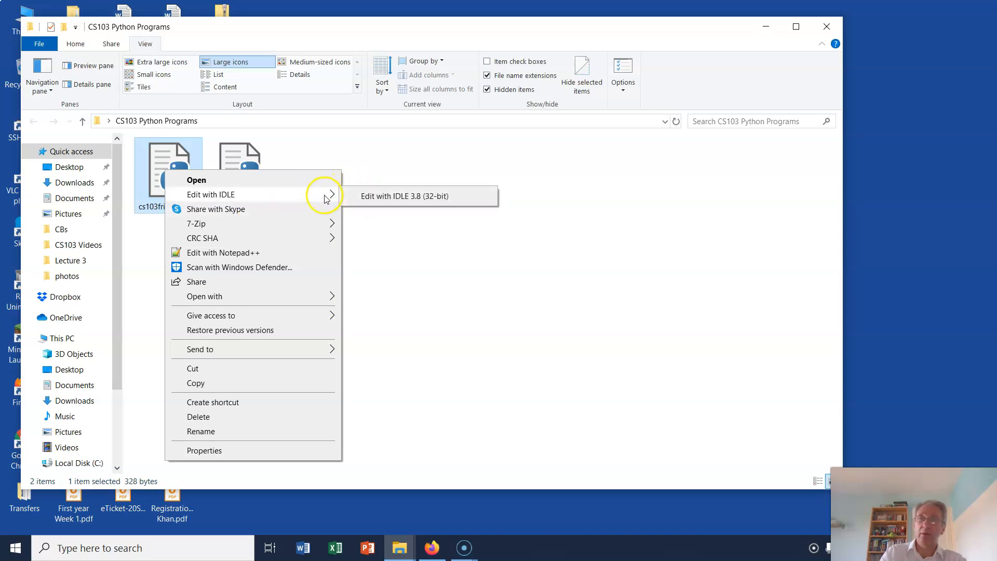
click(377, 198)
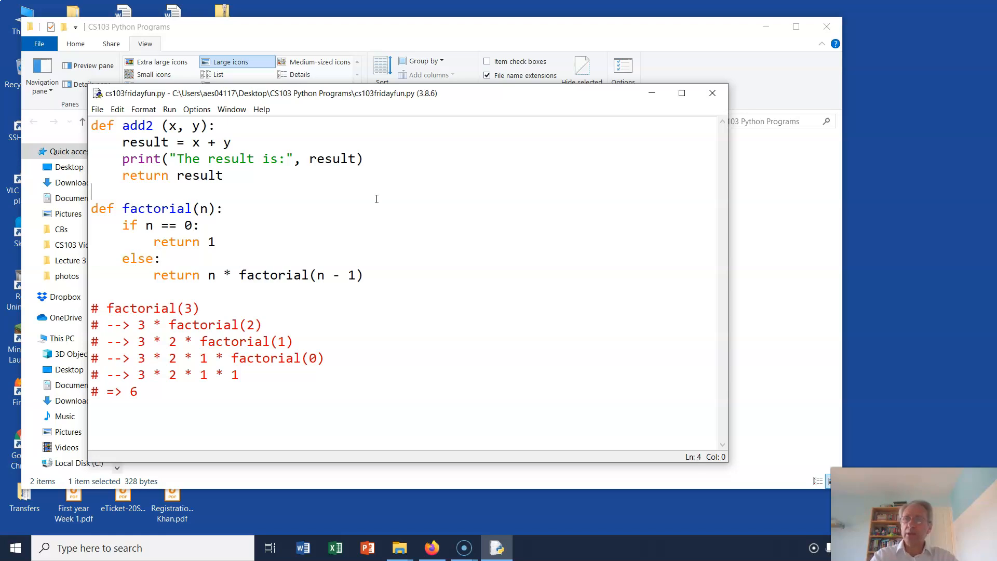
Try a space between factorial and (n) in the function definition, and take it out again.
key(Up)
key(Right)
key(Right)
key(Right)
key(Right)
key(Right)
key(Right)
key(Right)
key(Right)
key(Right)
key(Right)
key(Right)
key(Right)
key(Left)
key(Left)
key(Left)
key(Left)
key(Left)
key(Left)
key(Left)
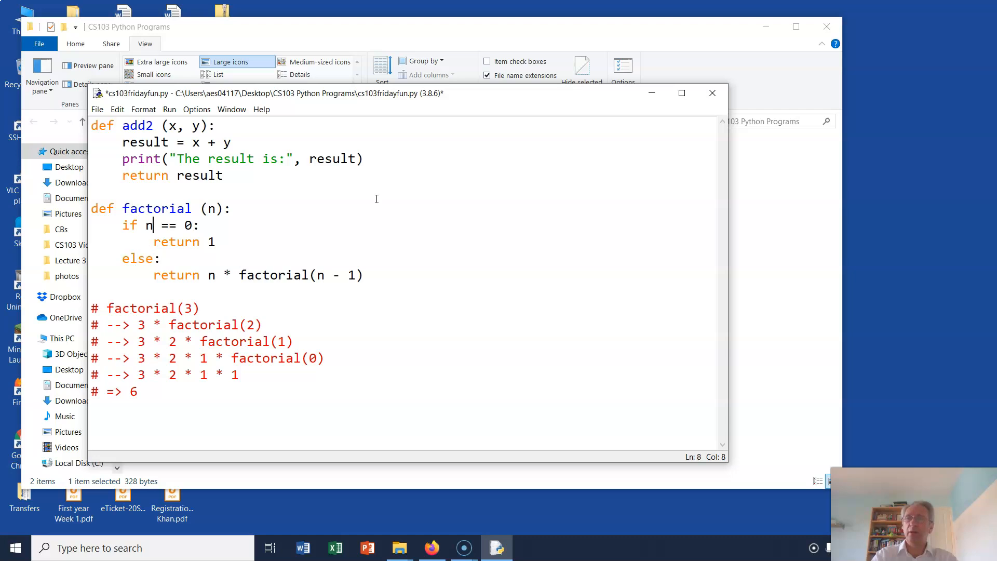
key(Right)
key(Right)
key(Right)
key(Right)
key(Right)
key(BackSpace)
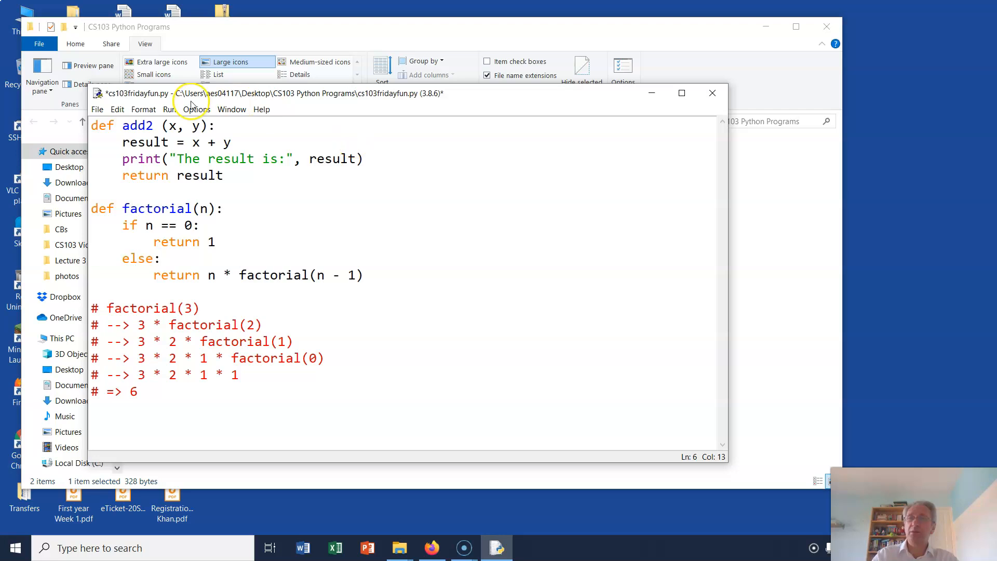
Remove the space between add2 and its parameter list, and save cs103fridayfun.py.
click(159, 126)
key(BackSpace)
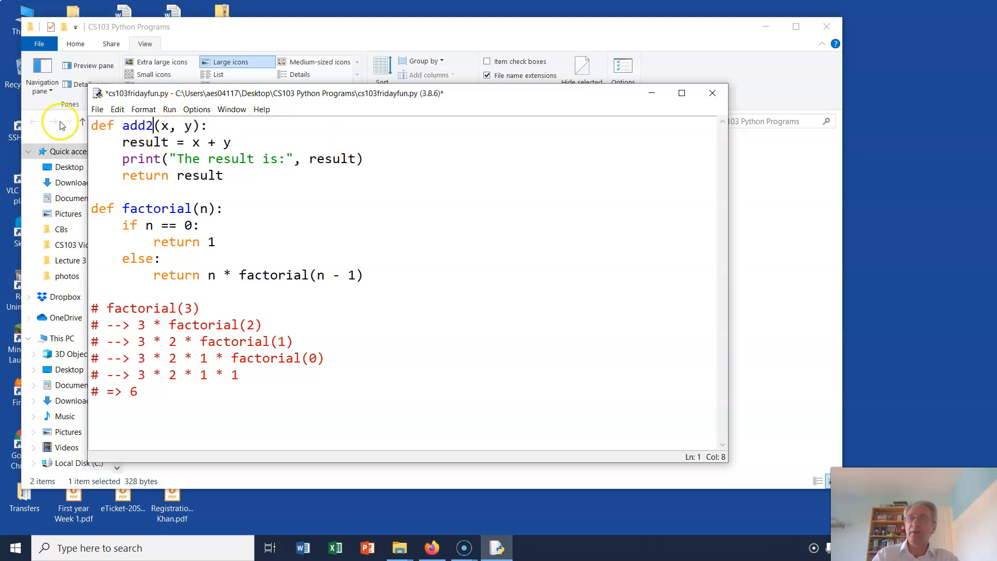
click(97, 109)
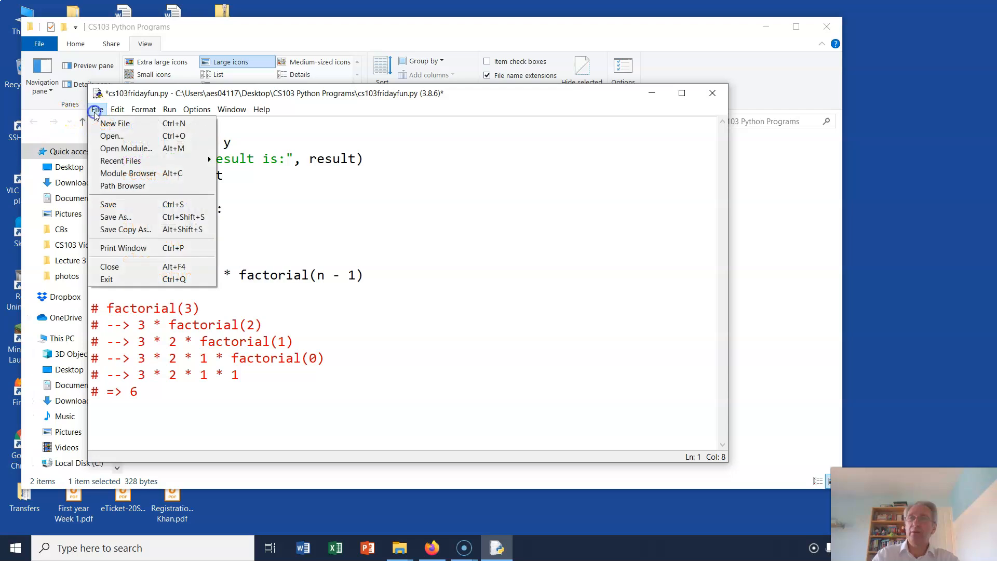
click(108, 207)
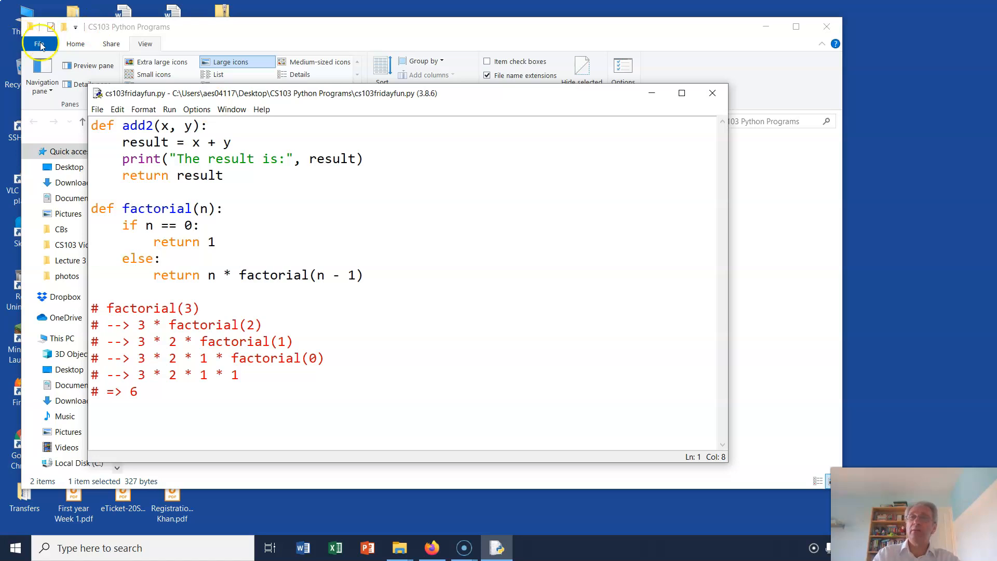
Open the Python Shell from the editor, and bring the cs103fridayfun.py window back to the front.
click(169, 109)
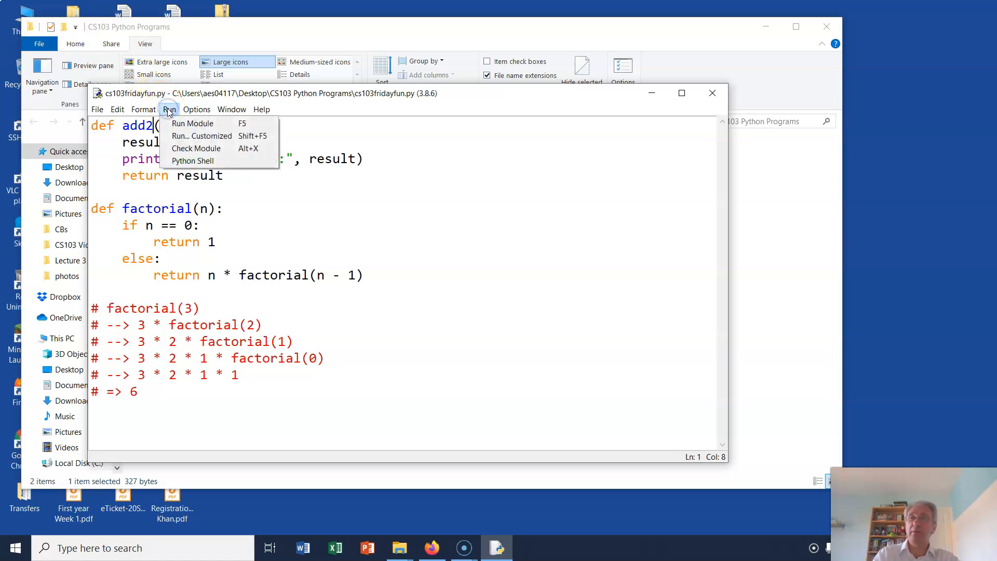
click(191, 162)
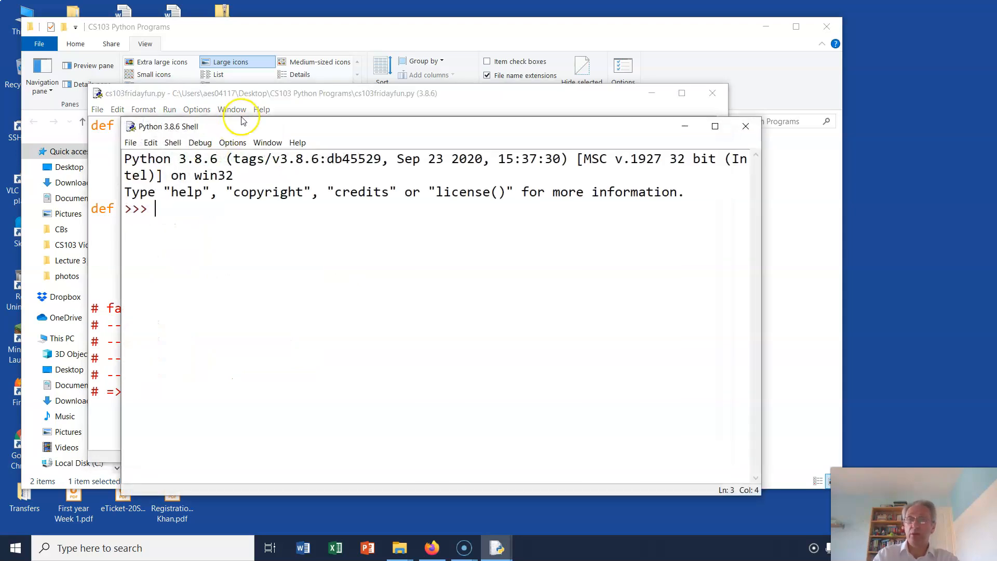
click(293, 106)
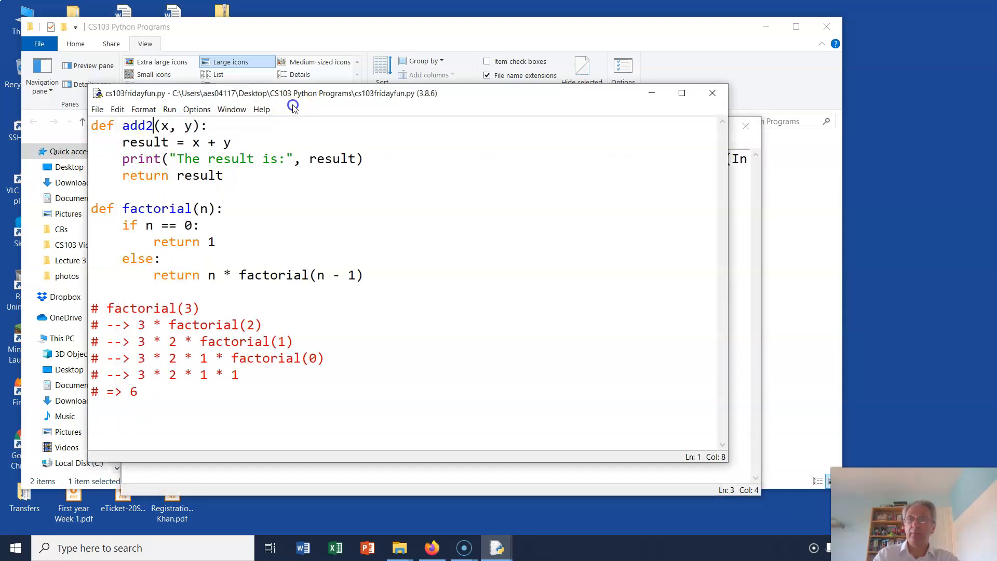
Run the cs103fridayfun.py module from its editor window so its functions load in the Python Shell.
click(170, 109)
click(182, 127)
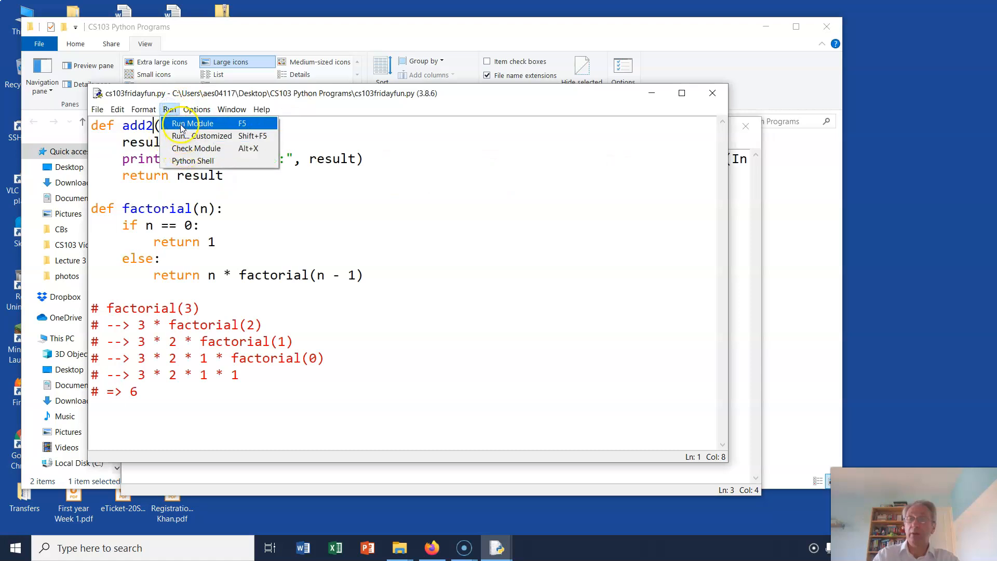
click(233, 255)
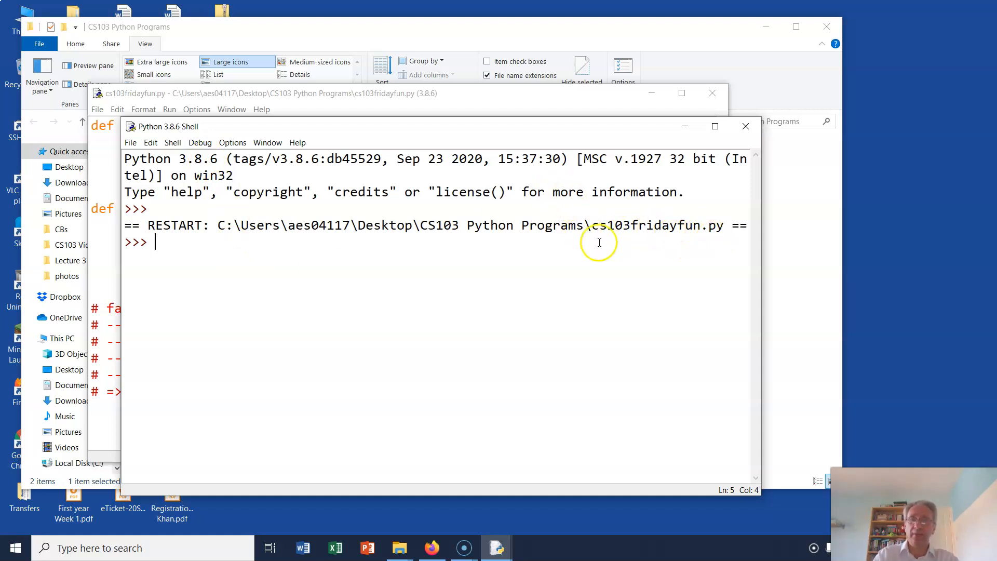
Call add2(3, 4) in the Python Shell, with a space after the comma.
text(add2)
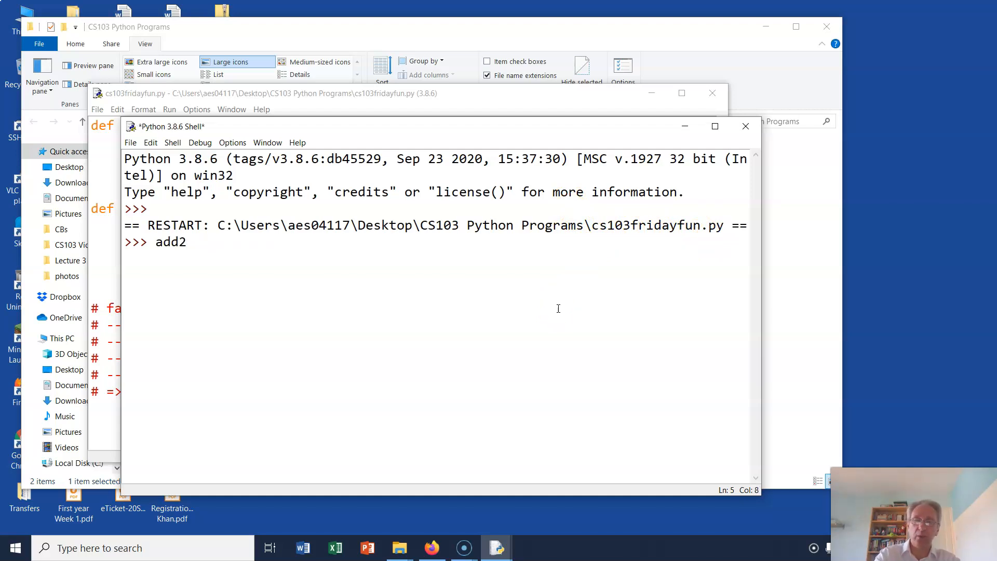
text((3)
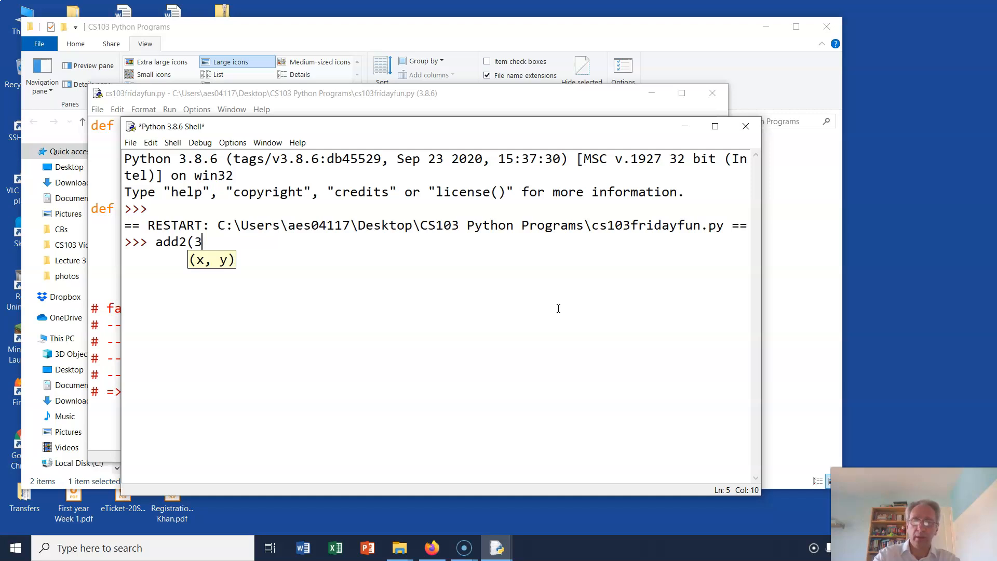
text(,4))
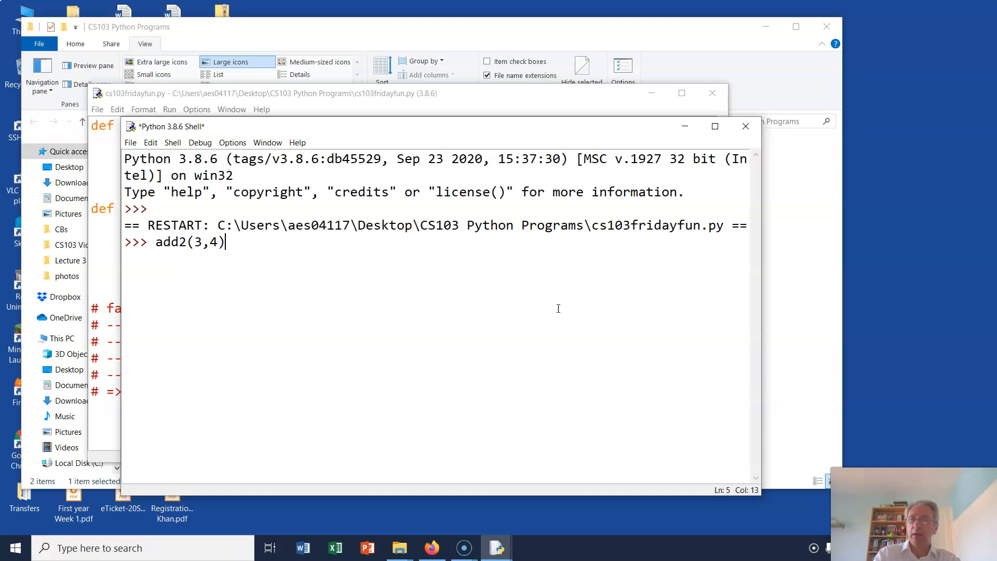
key(BackSpace)
key(BackSpace)
key(BackSpace)
key(BackSpace)
text(3,)
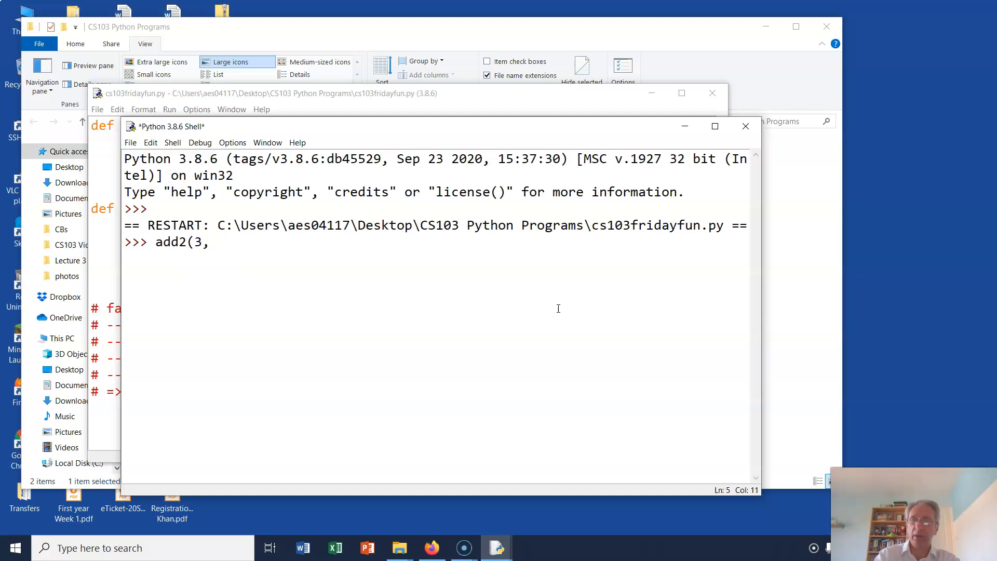
text( 4))
key(Return)
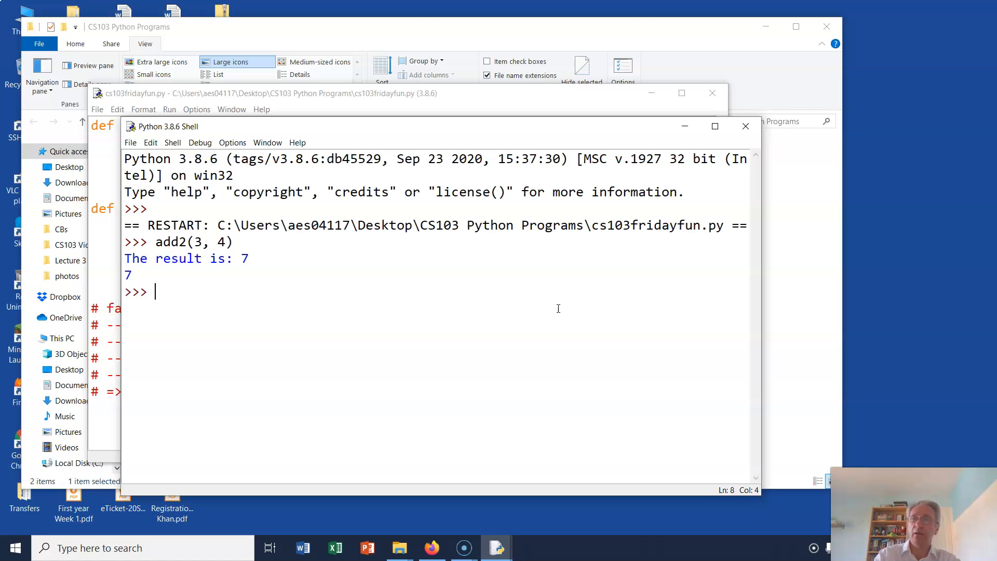
Call add2(4, 67) in the Python Shell.
text(a)
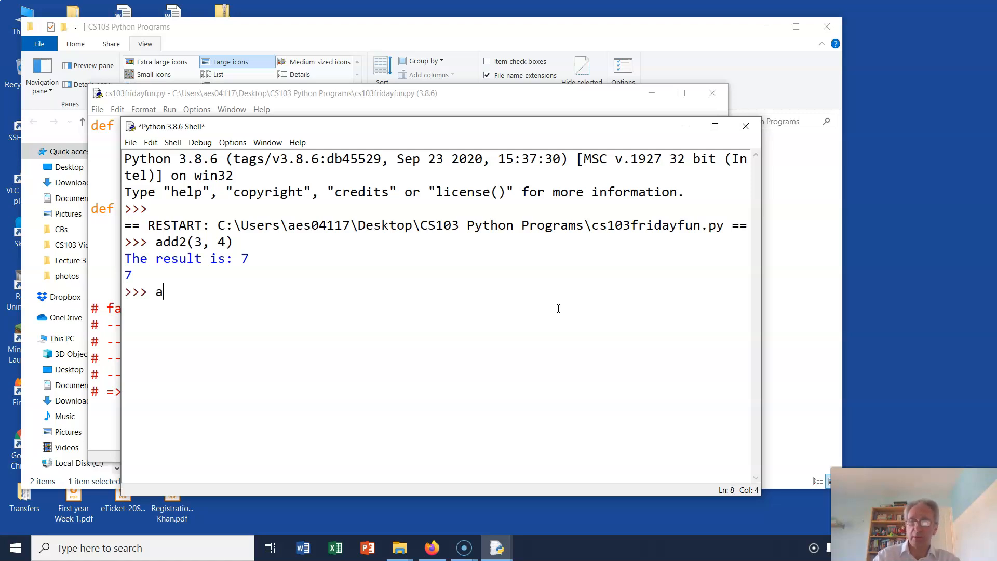
text(dd2()
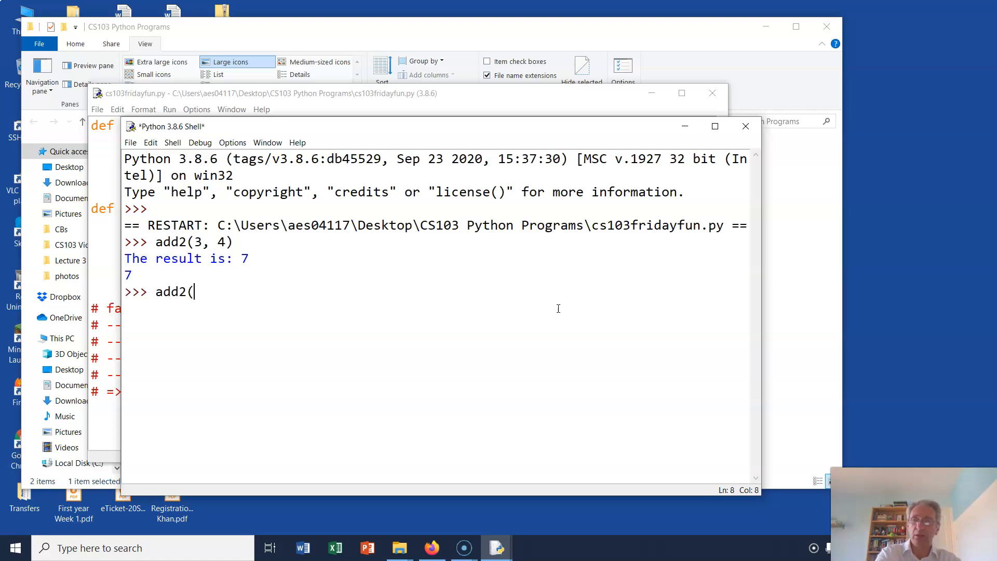
text(4,)
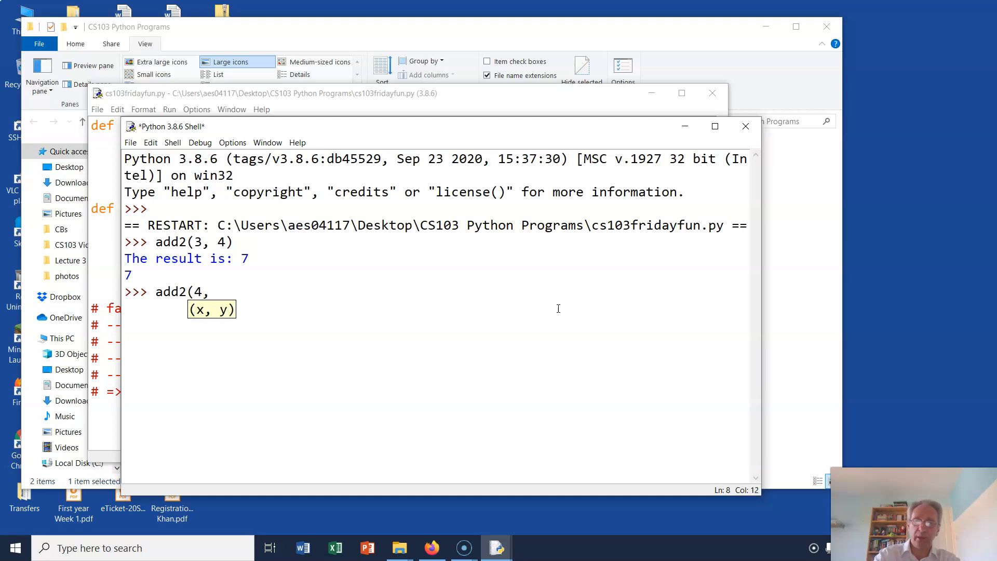
text( 67))
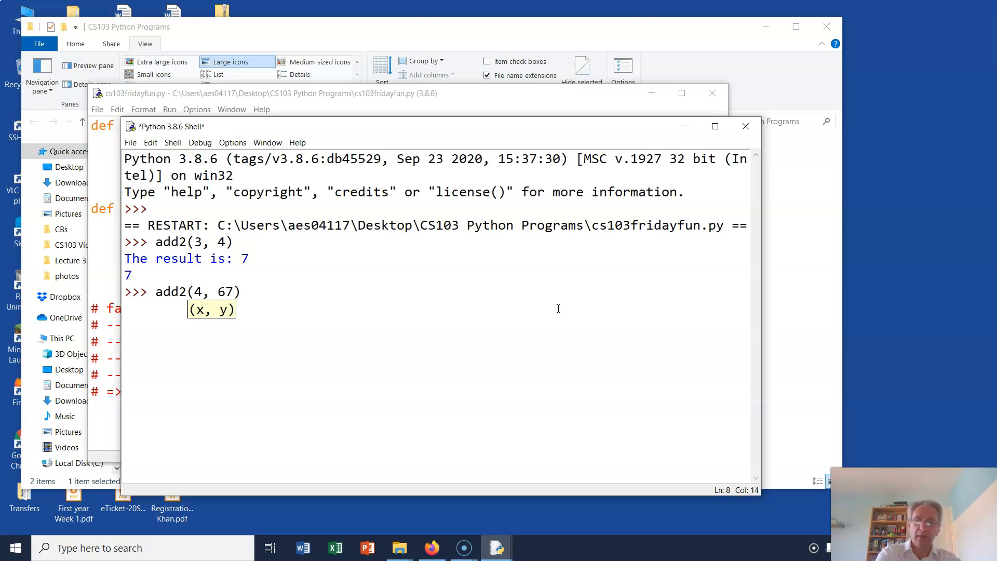
key(Return)
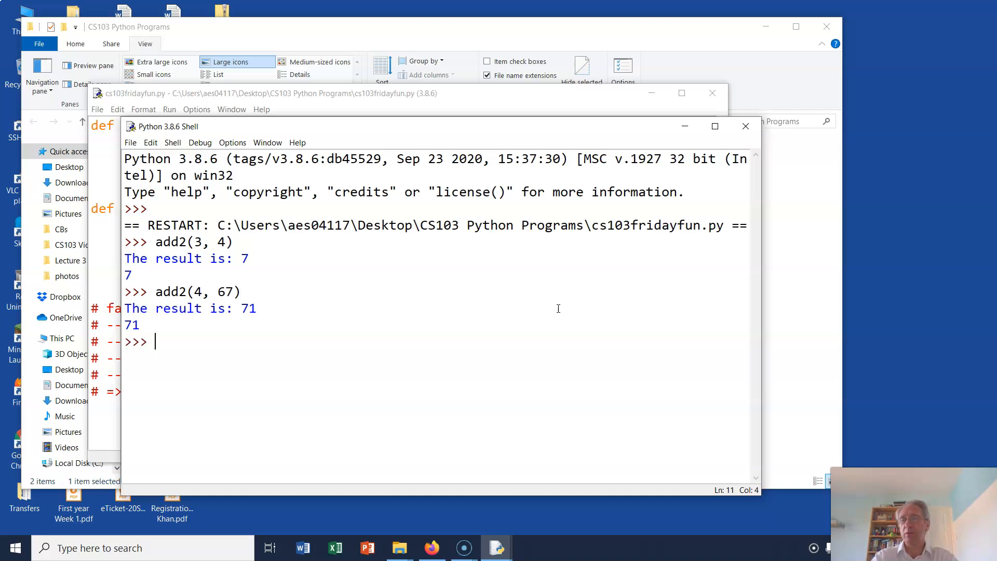
Call factorial(10) in the Python Shell.
text(factorial)
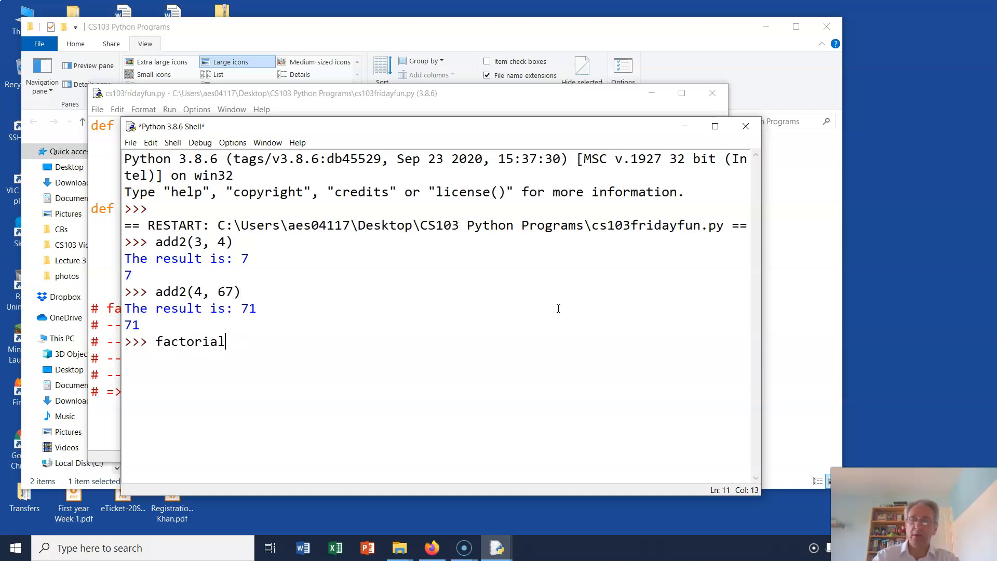
text(()
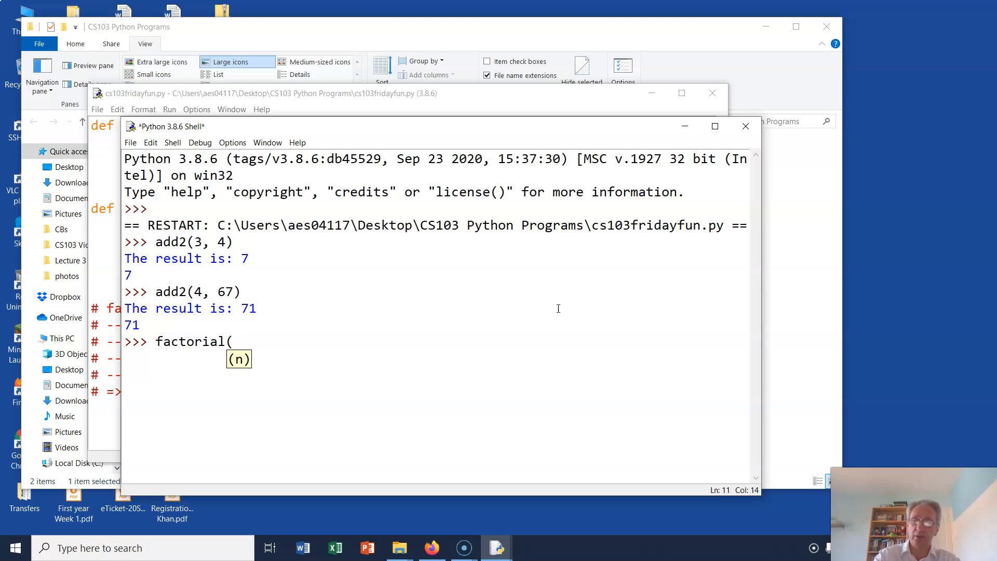
text(10))
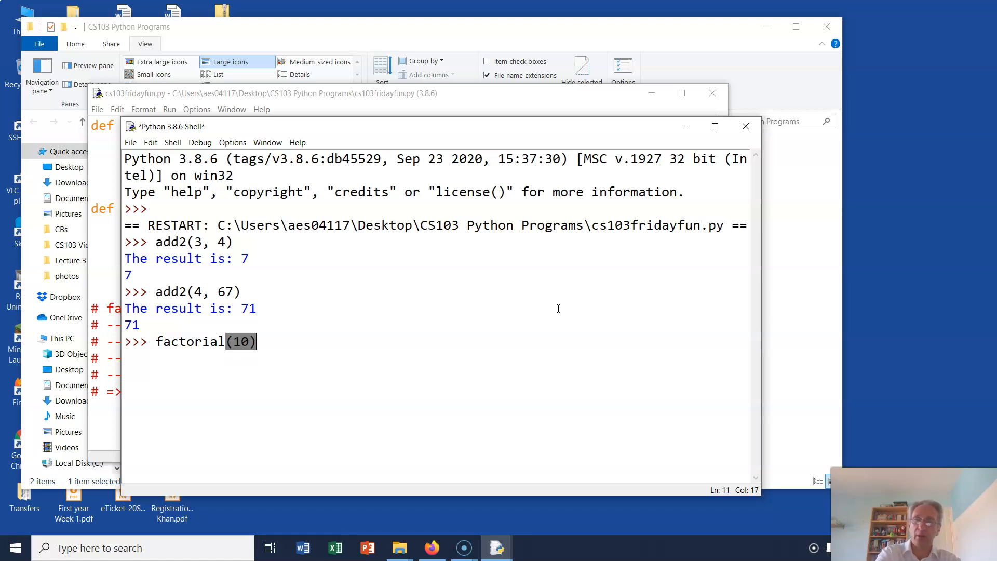
key(Return)
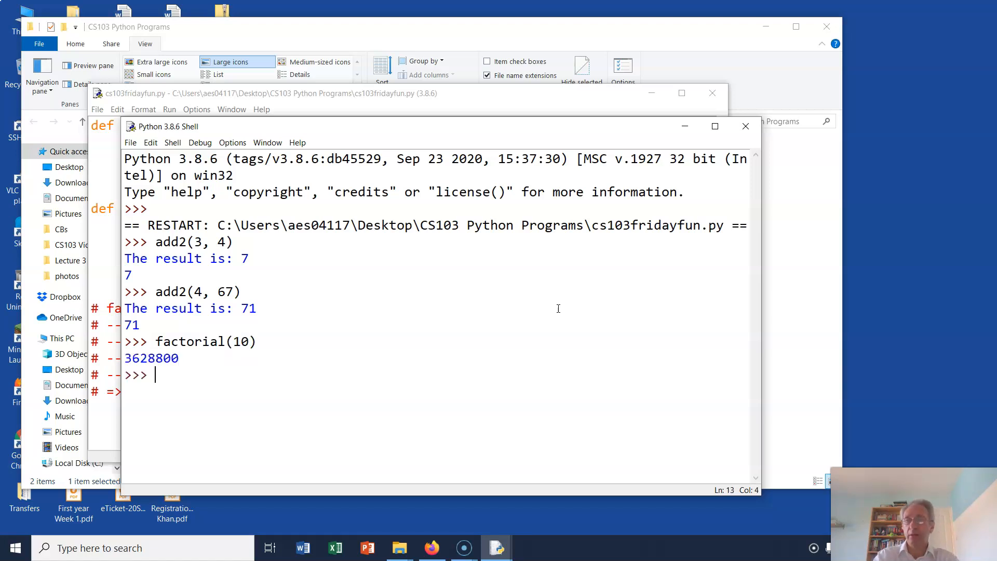
Close the Python Shell and cs103fridayfun.py windows, and open prime.py from the CS103 Python Programs folder for editing with IDLE.
click(747, 127)
click(720, 97)
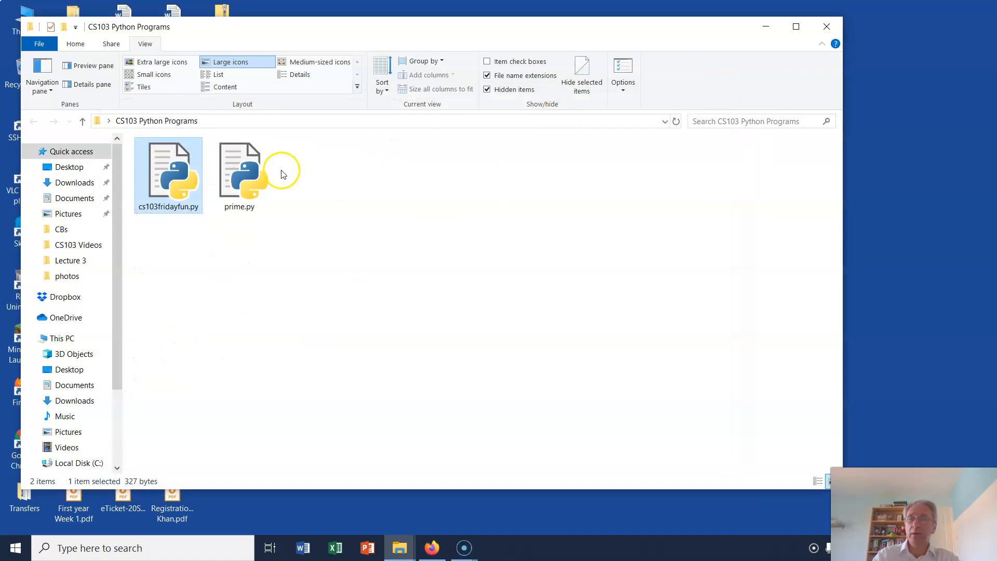
click(242, 167)
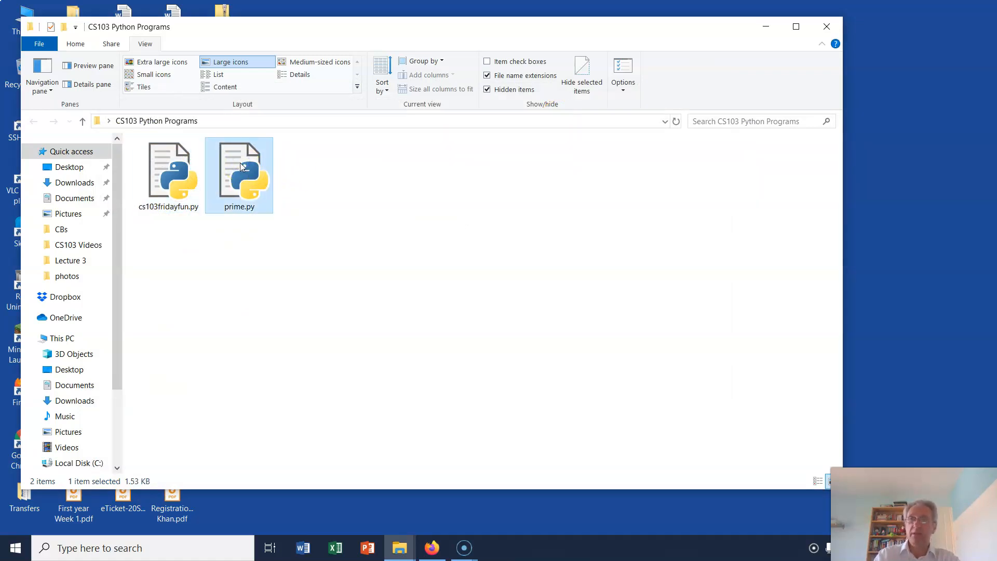
right_click(240, 163)
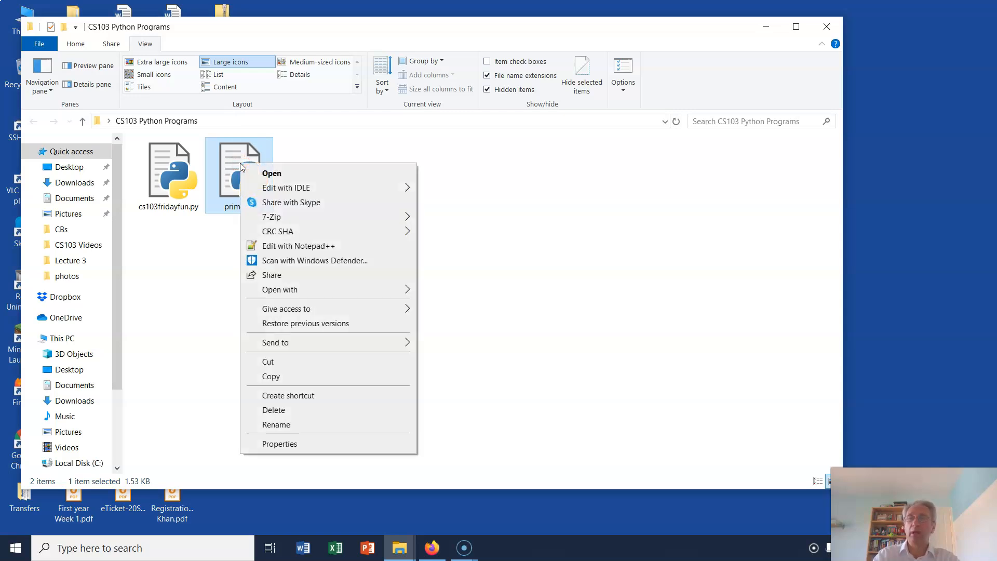
mouse_move(377, 193)
click(446, 190)
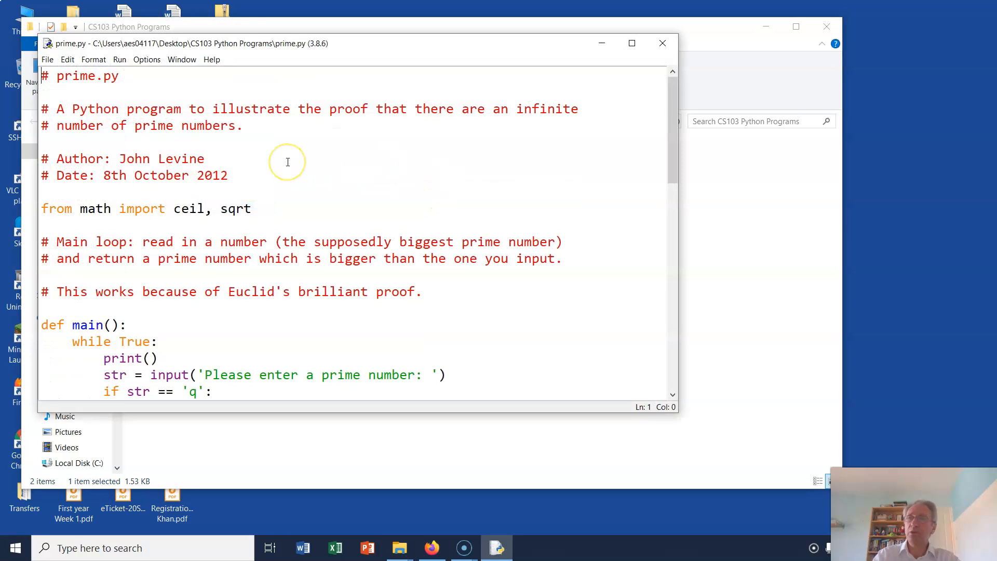
Read through the header comments and the main() loop of prime.py, up to its nextp(eval(str)) call.
key(Down)
key(Down)
key(Down)
key(Down)
key(Down)
key(Down)
key(Down)
key(Down)
key(Down)
key(Down)
key(Down)
key(Down)
key(Down)
key(Down)
key(Down)
key(Down)
key(Down)
key(Down)
key(Down)
key(Down)
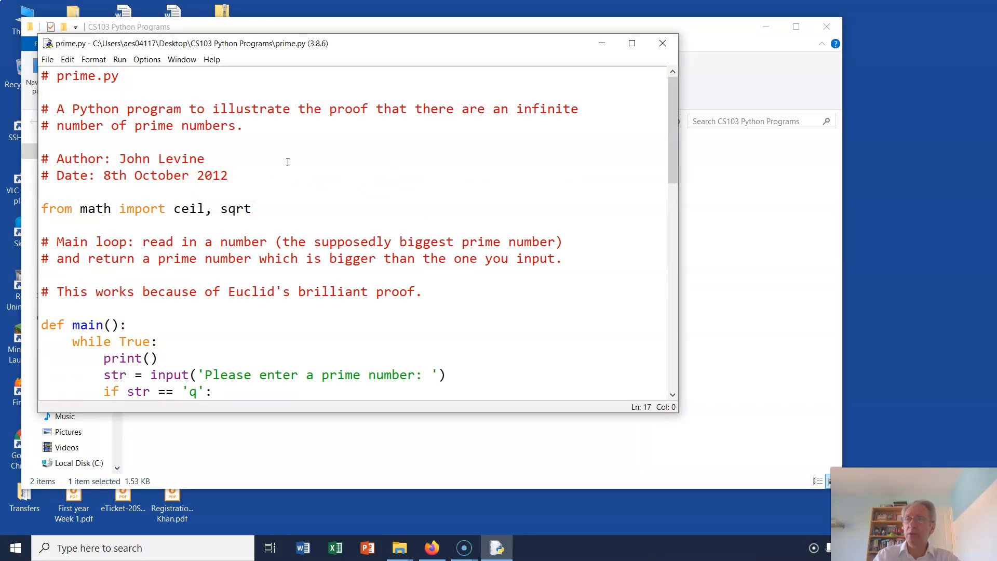
key(Down)
key(Down)
key(Down)
key(Down)
key(Down)
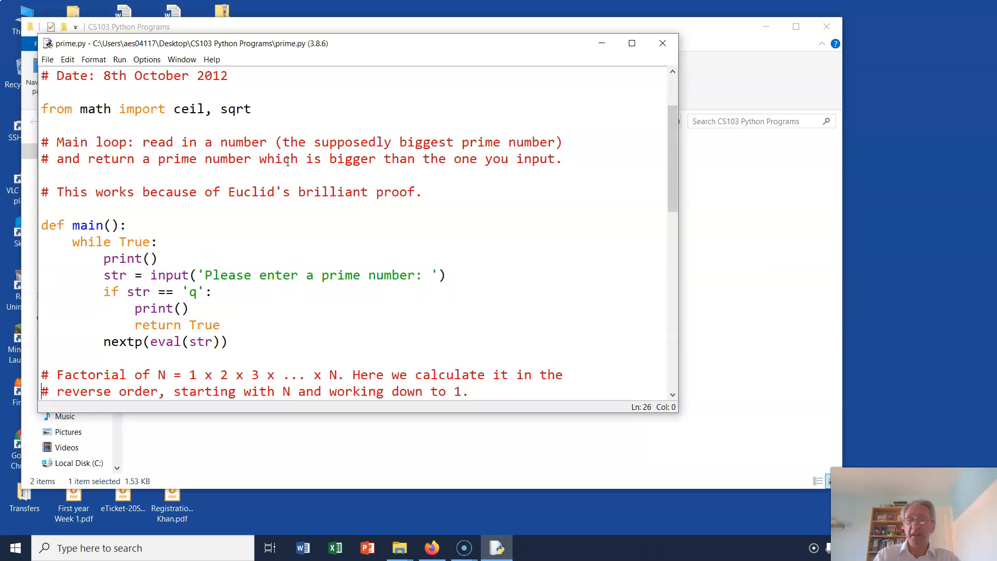
key(Up)
key(Right)
key(Right)
key(Right)
key(Right)
key(Right)
key(Right)
key(Right)
key(Right)
key(Right)
key(Right)
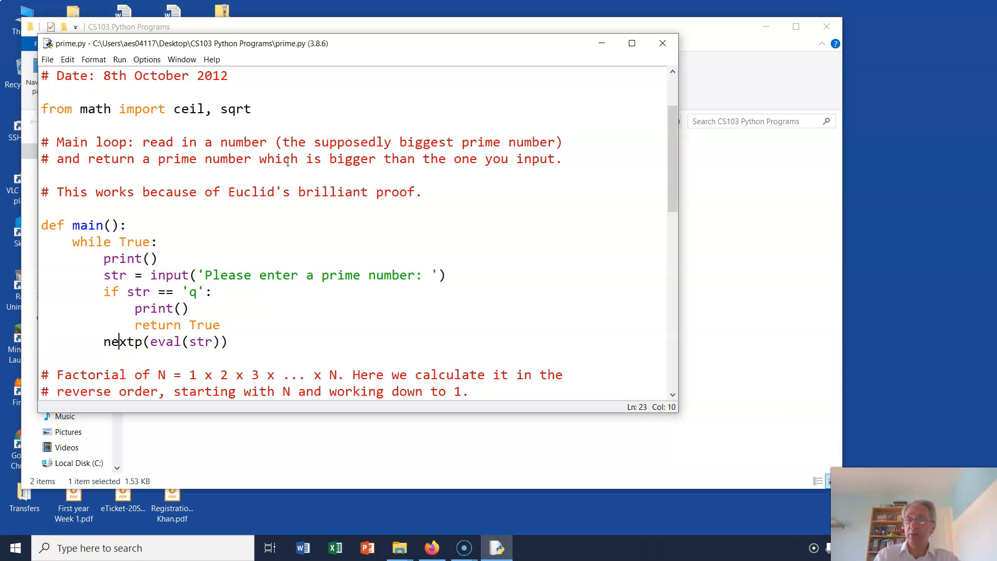
key(Left)
key(Left)
key(Left)
key(Left)
key(Left)
key(Left)
key(Left)
key(Left)
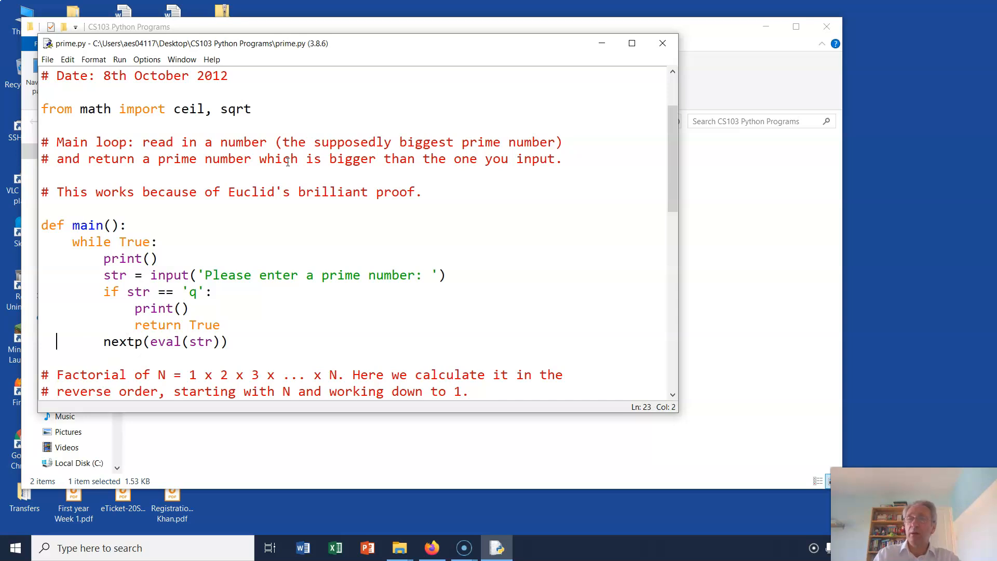
Examine the non-recursive factorial(n) and the smallest_prime_divisor(n) functions in prime.py.
key(Down)
key(Down)
key(Down)
key(Down)
key(Down)
key(Down)
key(Down)
key(Down)
key(Down)
key(Down)
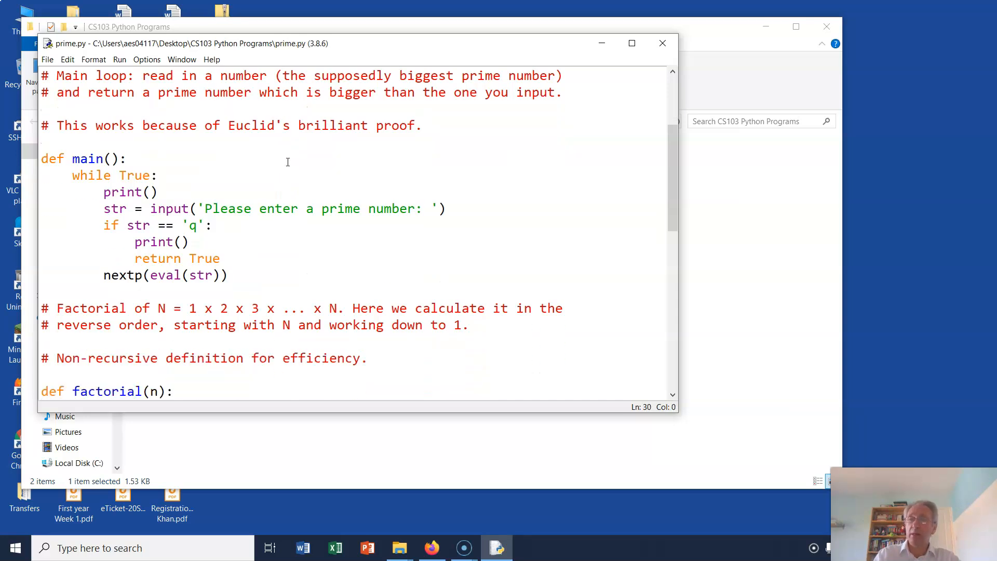
key(Down)
key(Down)
key(Down)
key(Down)
key(Down)
key(Down)
key(Down)
key(Down)
key(Down)
key(Down)
key(Down)
key(Down)
key(Down)
key(Down)
key(Down)
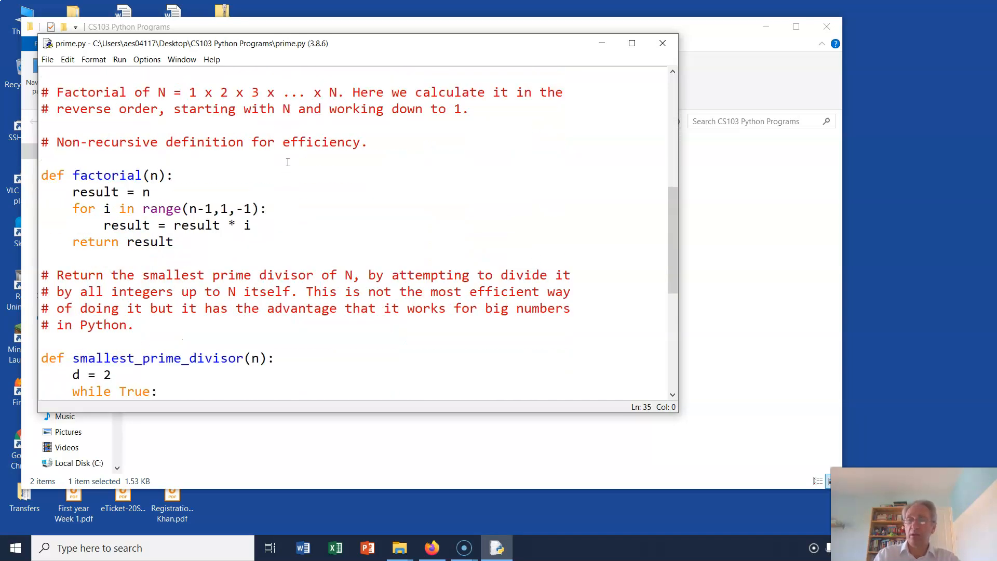
key(Down)
key(Down)
key(Down)
key(Down)
key(Down)
key(Down)
key(Down)
key(Down)
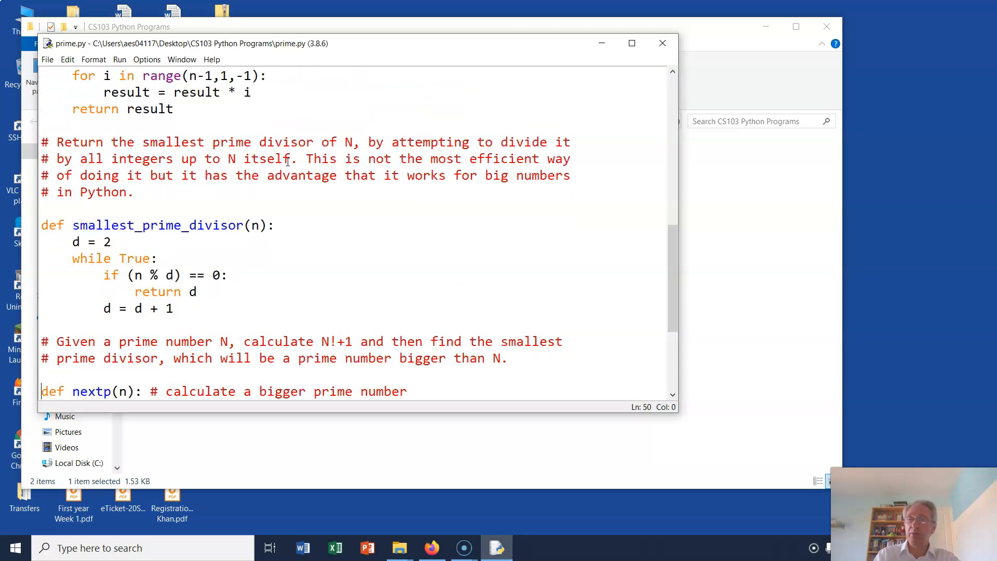
Examine the nextp(n) function and the main() call at the end of prime.py.
key(Down)
key(Down)
key(Up)
key(Up)
key(Up)
key(Up)
key(Up)
key(Up)
key(Up)
key(Up)
key(Down)
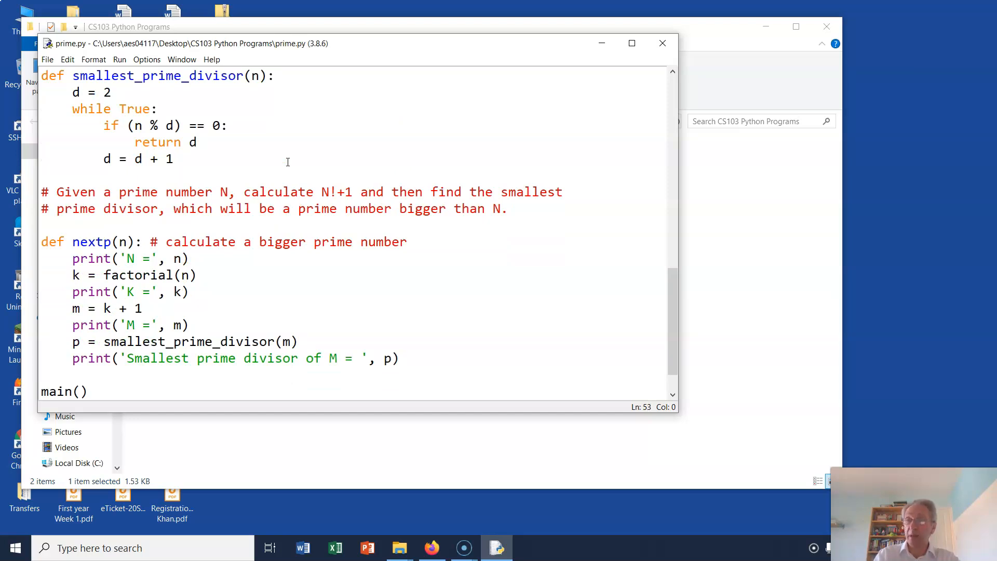
key(Down)
key(Down)
key(Down)
key(Down)
key(Down)
key(Down)
Run the prime.py module and enter 7 as the prime number.
click(120, 59)
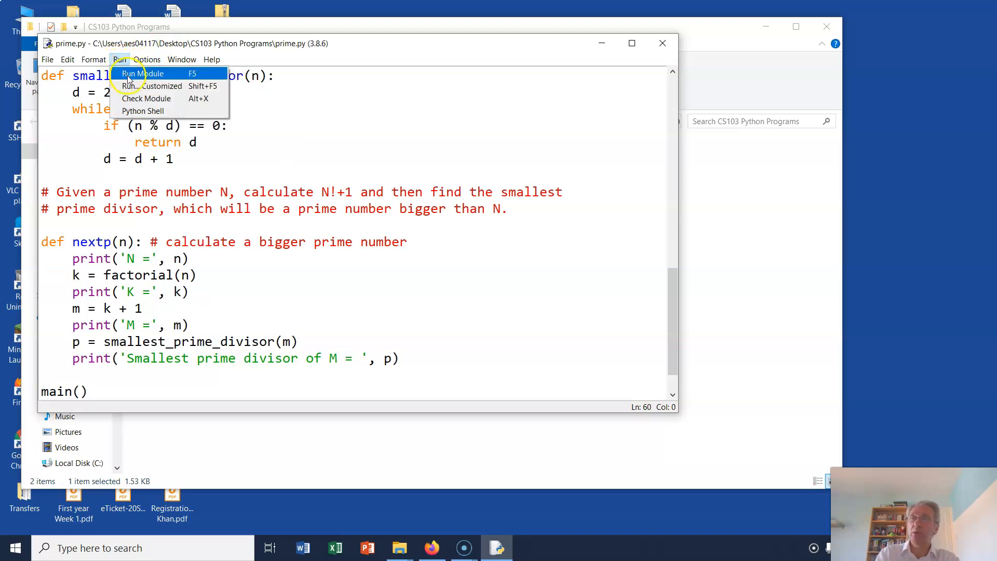
click(136, 75)
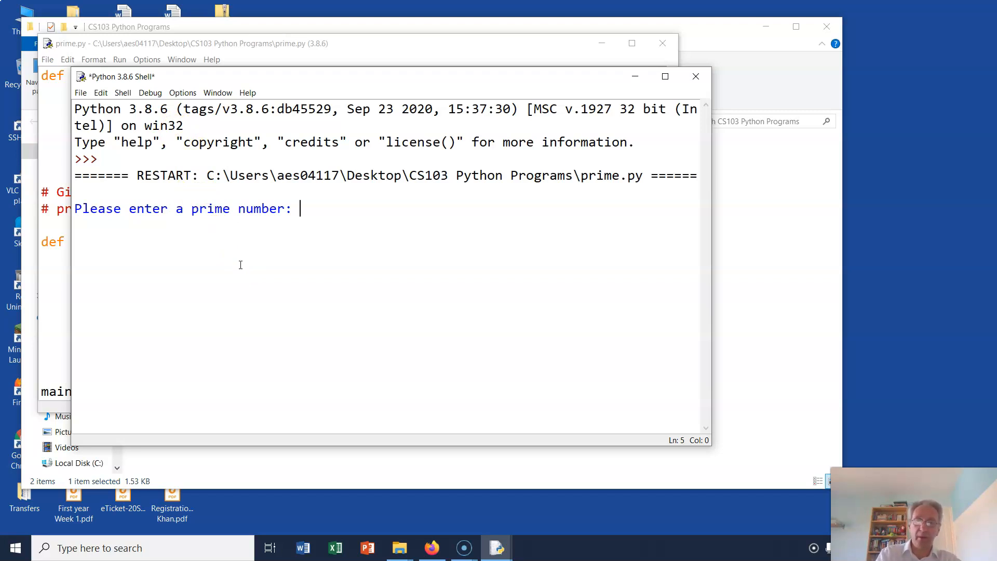
text(7)
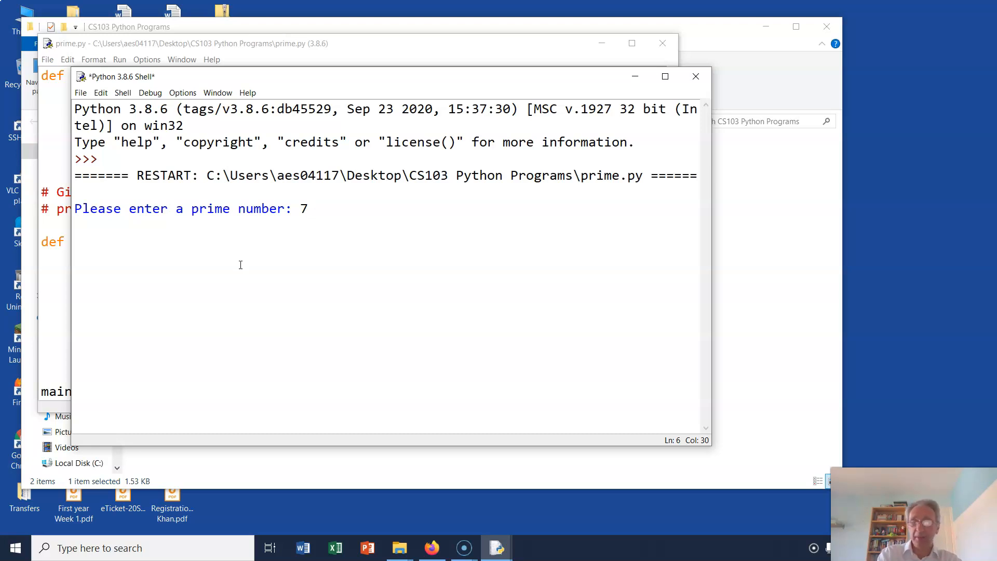
key(Return)
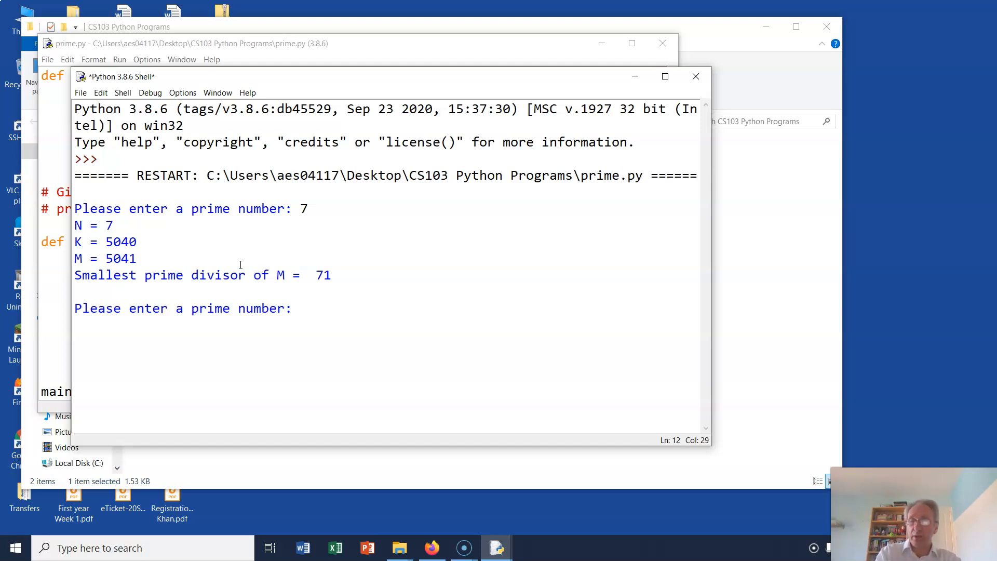
Enter 11 as another prime number, and quit the running program with q.
text(11)
key(Return)
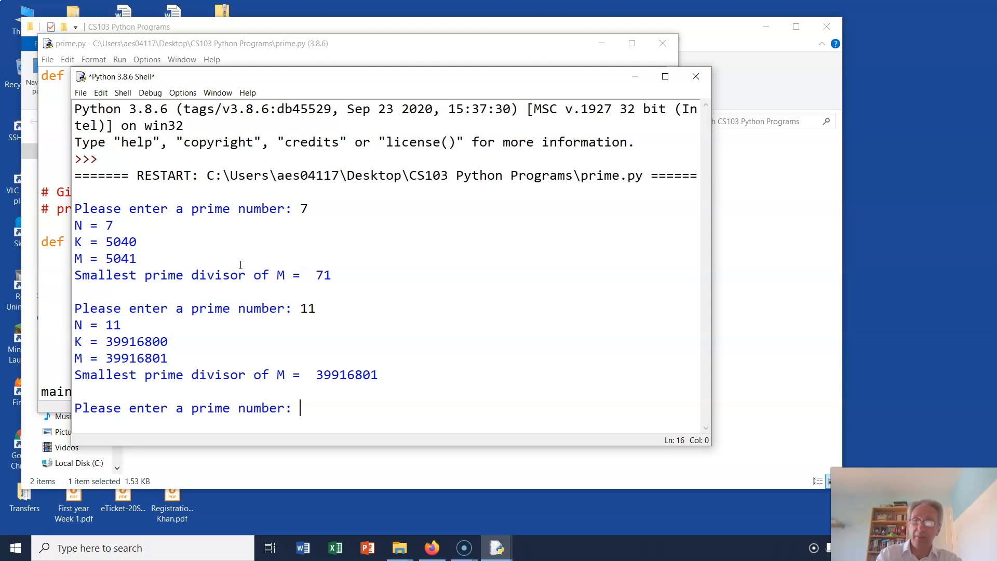
text(q)
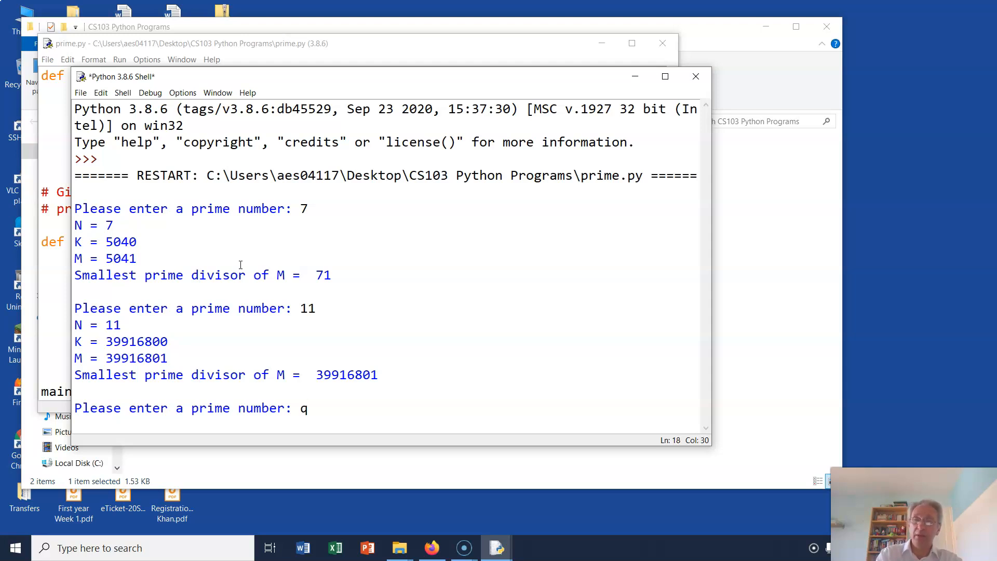
key(Return)
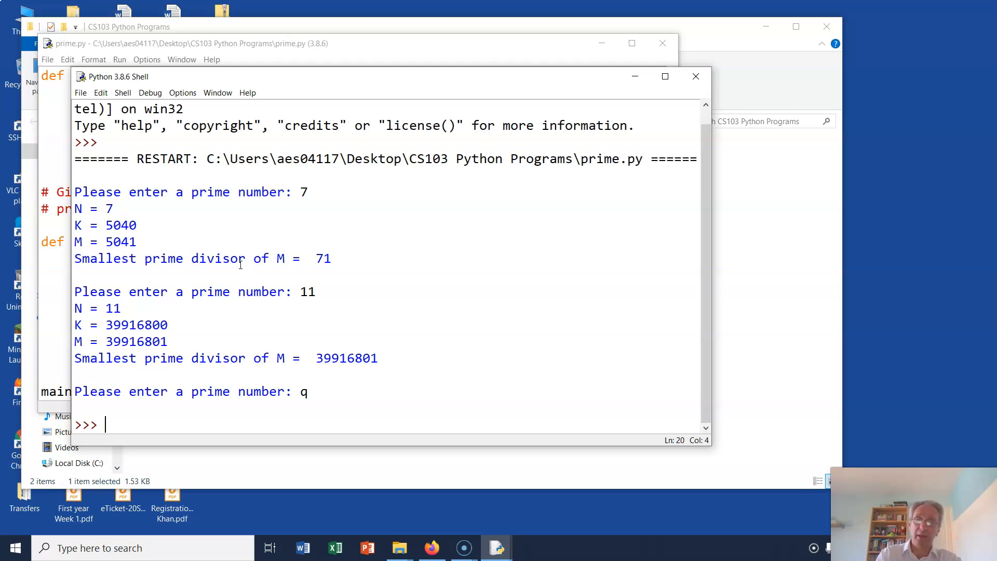